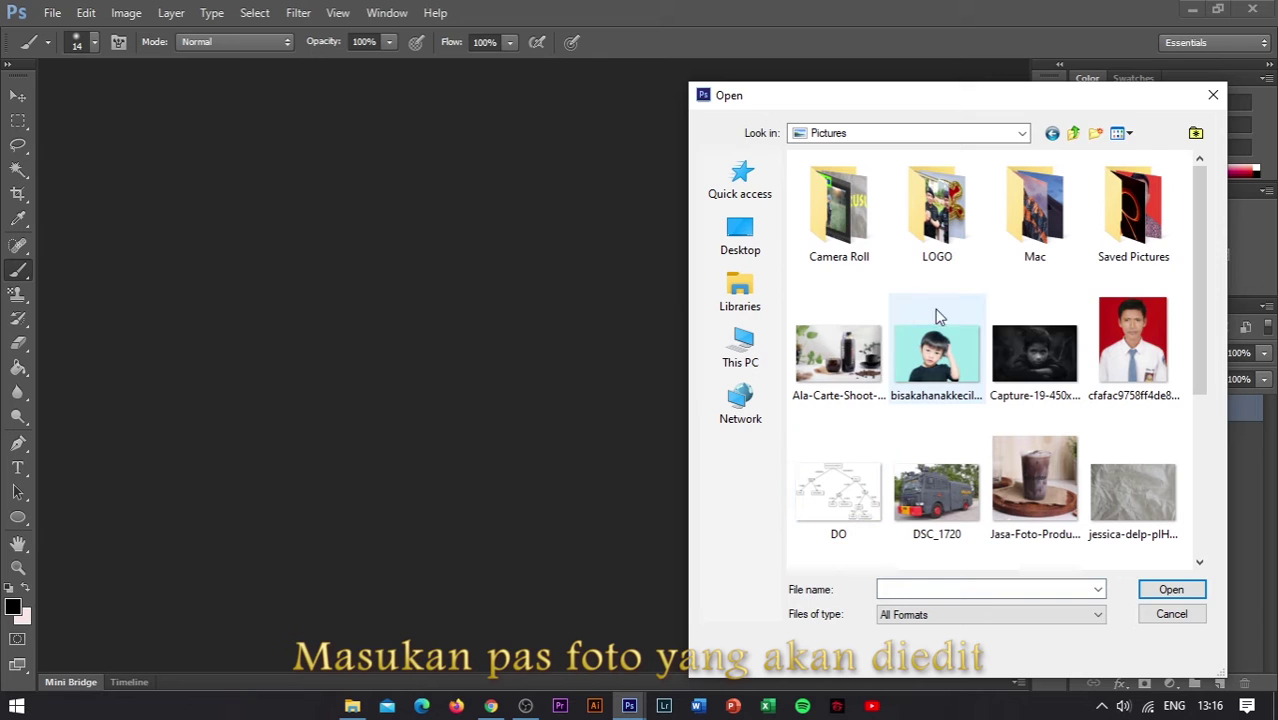
# Open the red-background student ID photo from the Pictures folder and dock its document window in the workspace.
pyautogui.doubleClick(1132, 340)
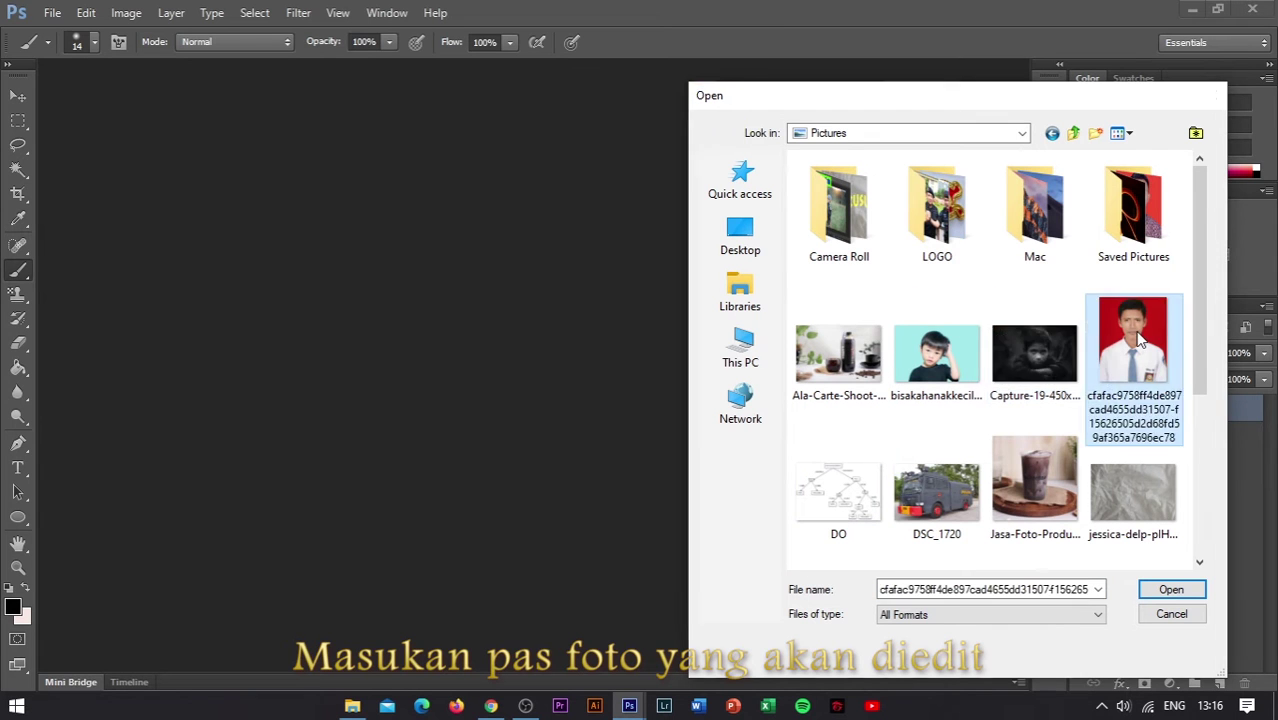
pyautogui.moveTo(802, 301); pyautogui.dragTo(701, 95)
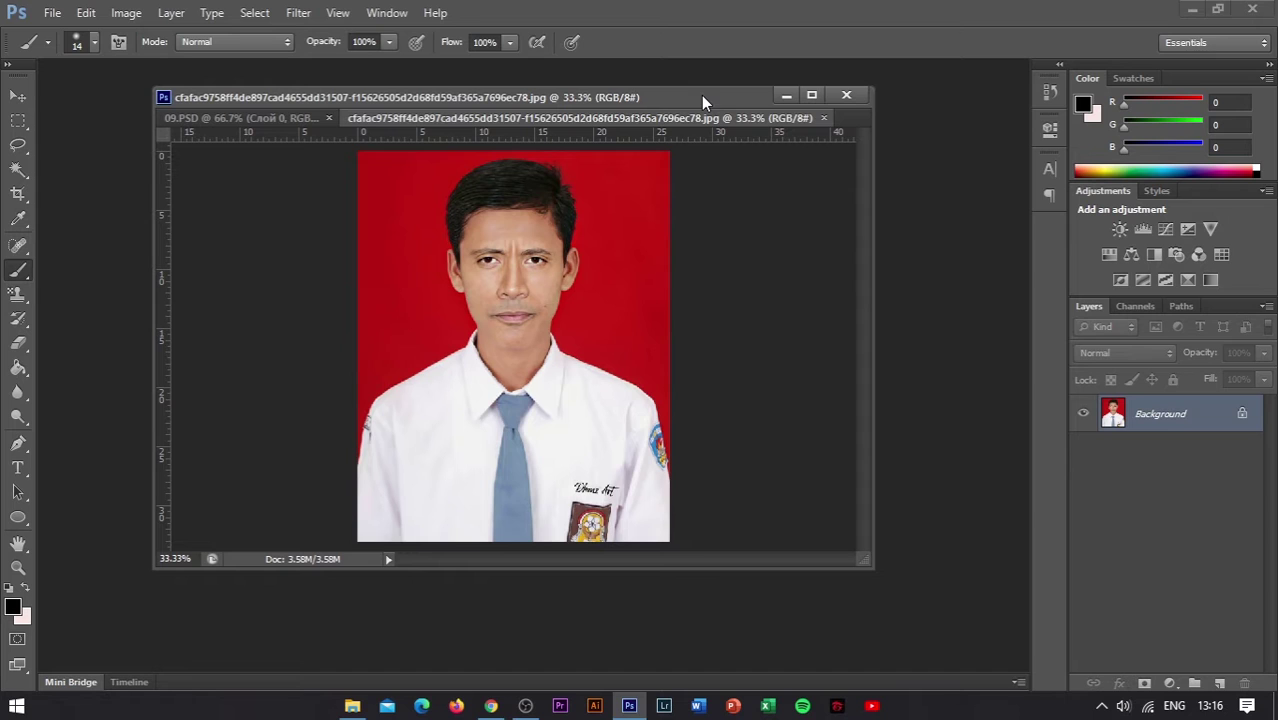
pyautogui.click(812, 96)
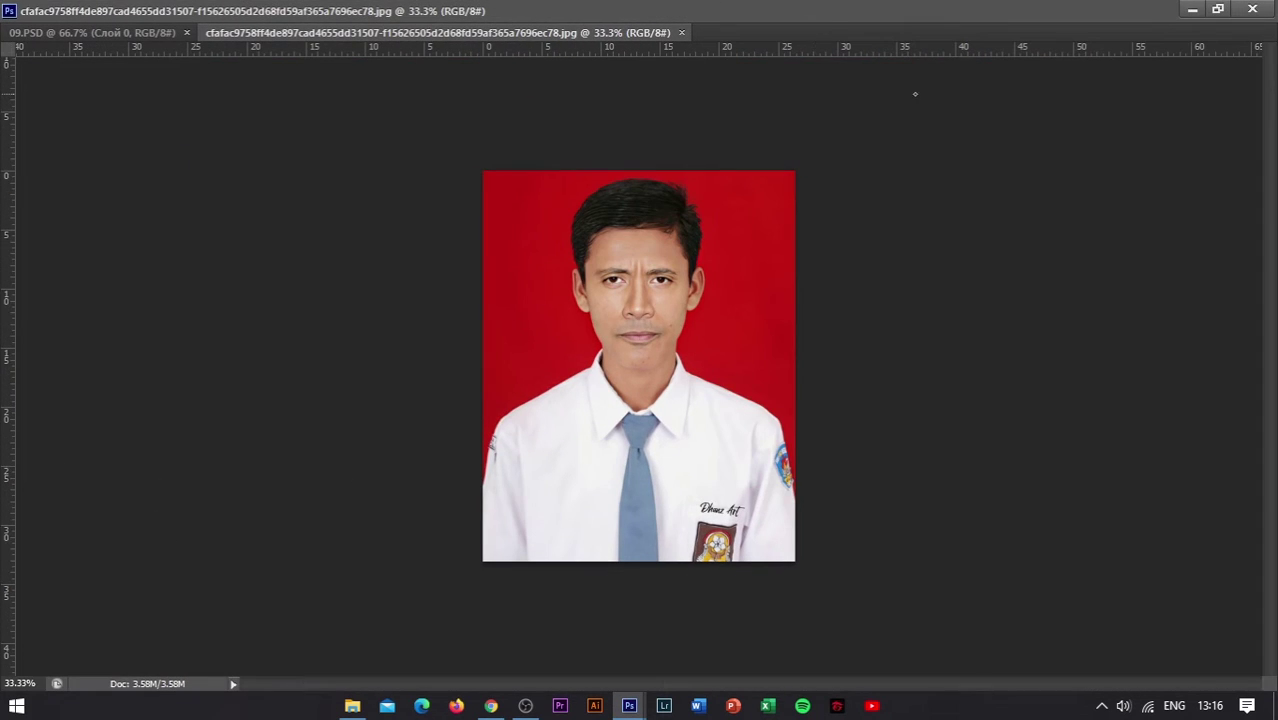
pyautogui.click(1217, 9)
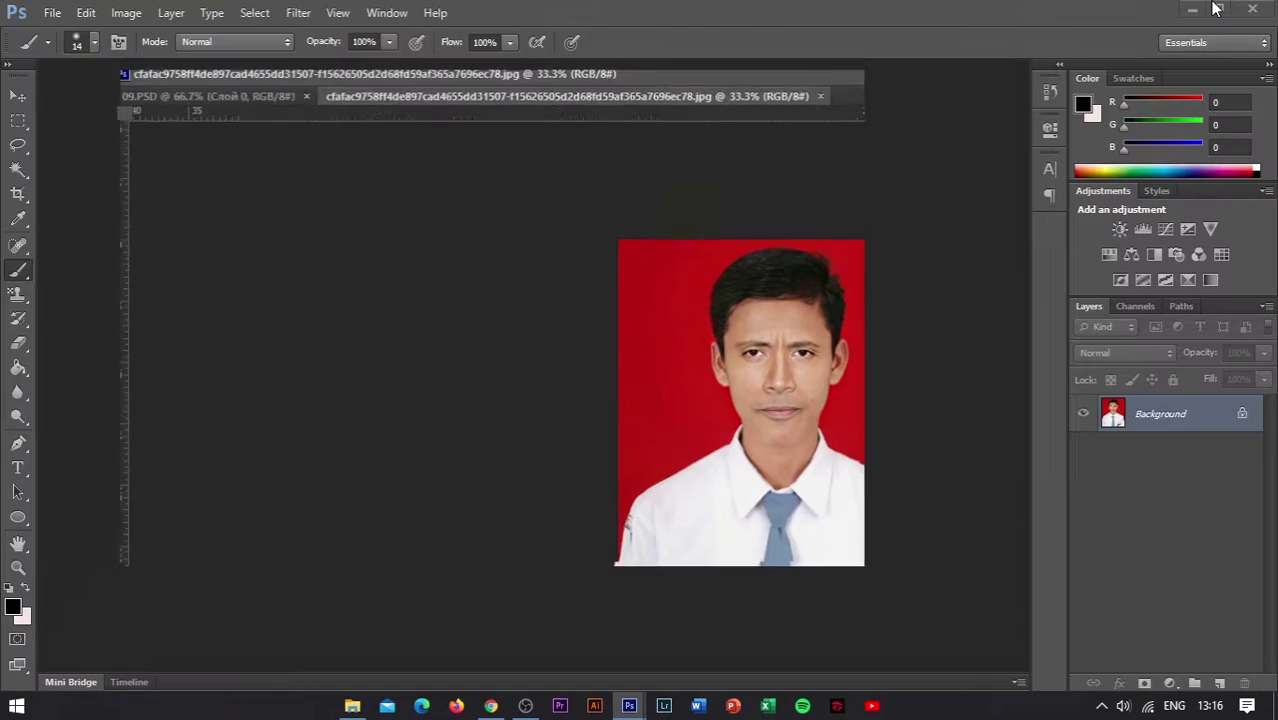
pyautogui.moveTo(651, 97); pyautogui.dragTo(616, 72)
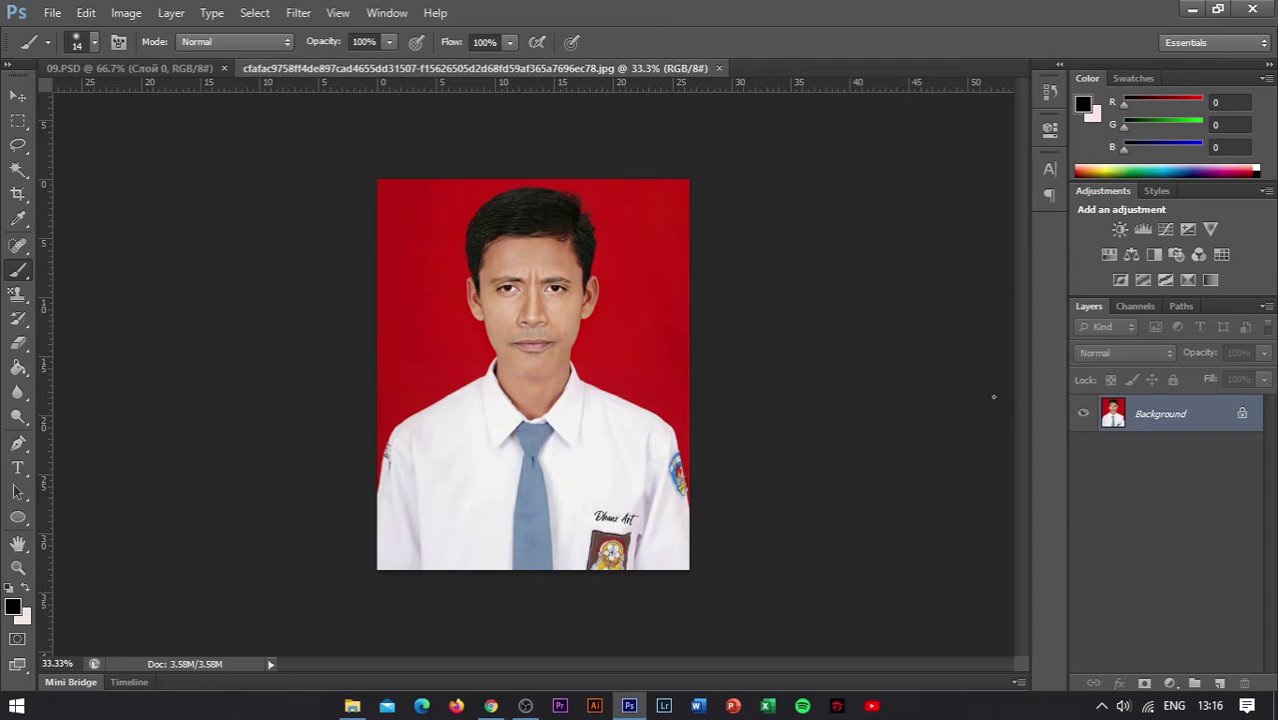
# Convert the Background into a regular layer and delete its red backdrop using the Magic Wand at tolerance 32.
pyautogui.doubleClick(1230, 416)
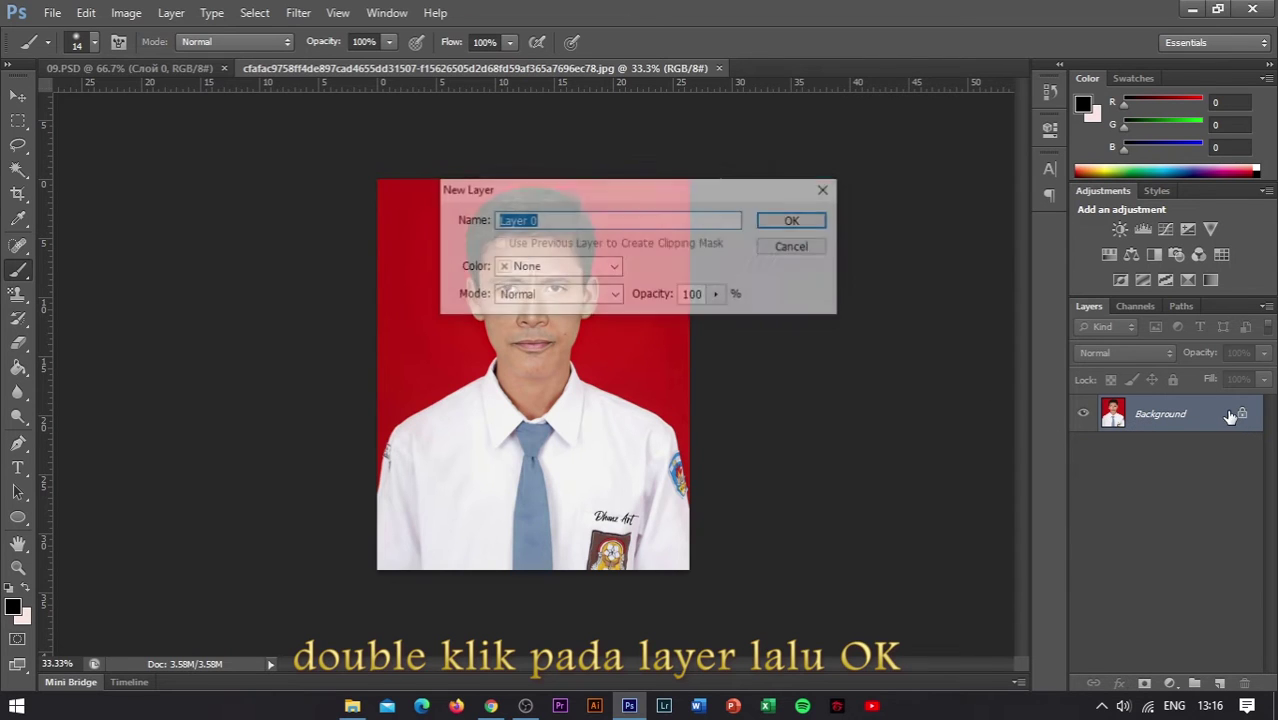
pyautogui.click(810, 221)
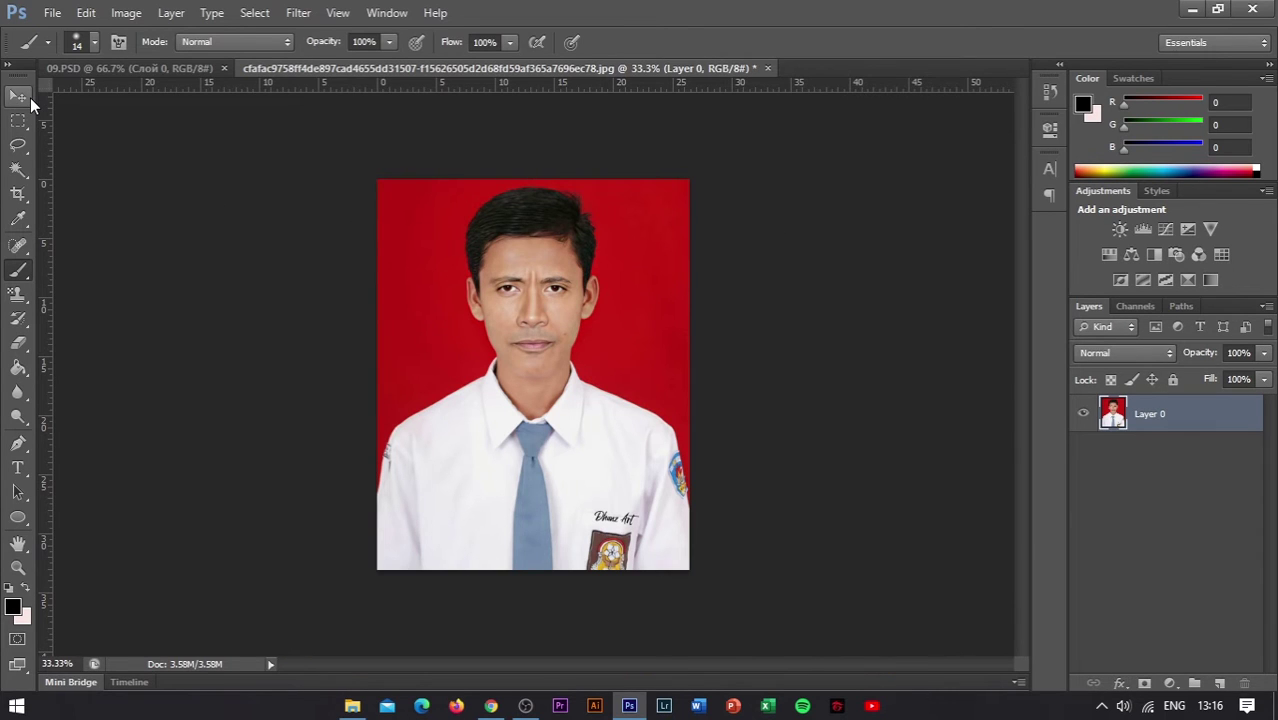
pyautogui.click(20, 174)
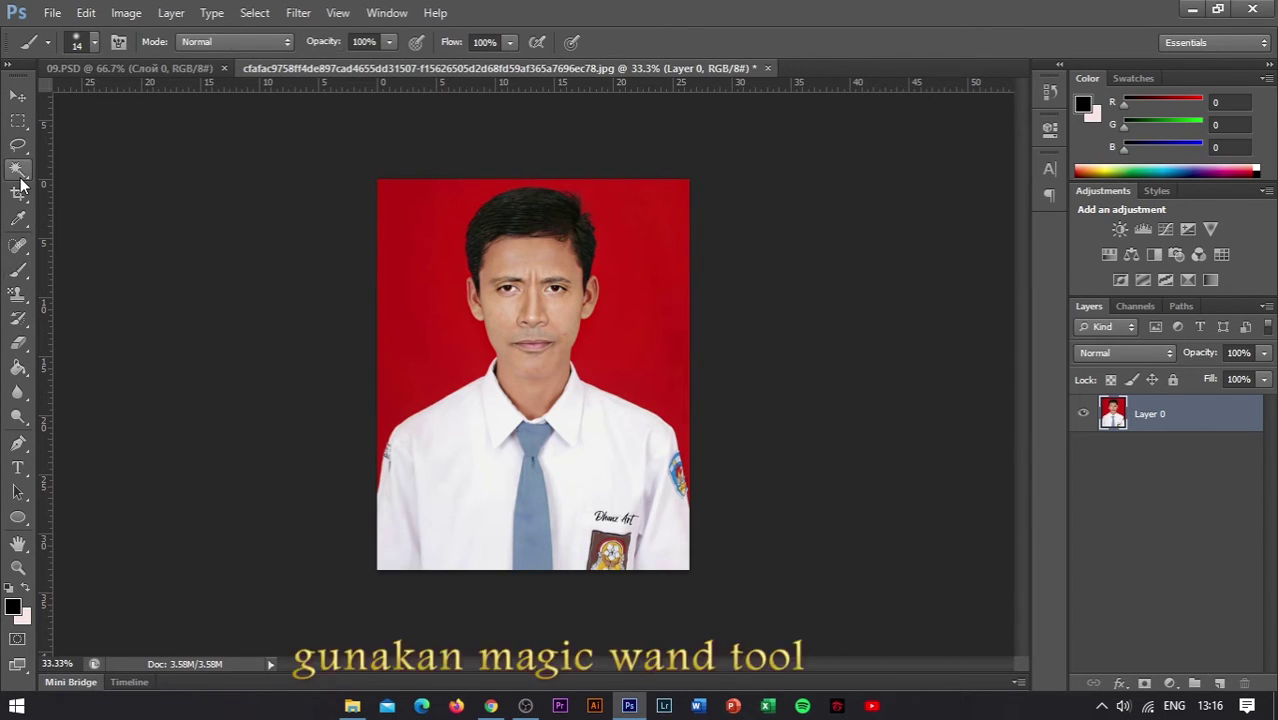
pyautogui.rightClick(21, 178)
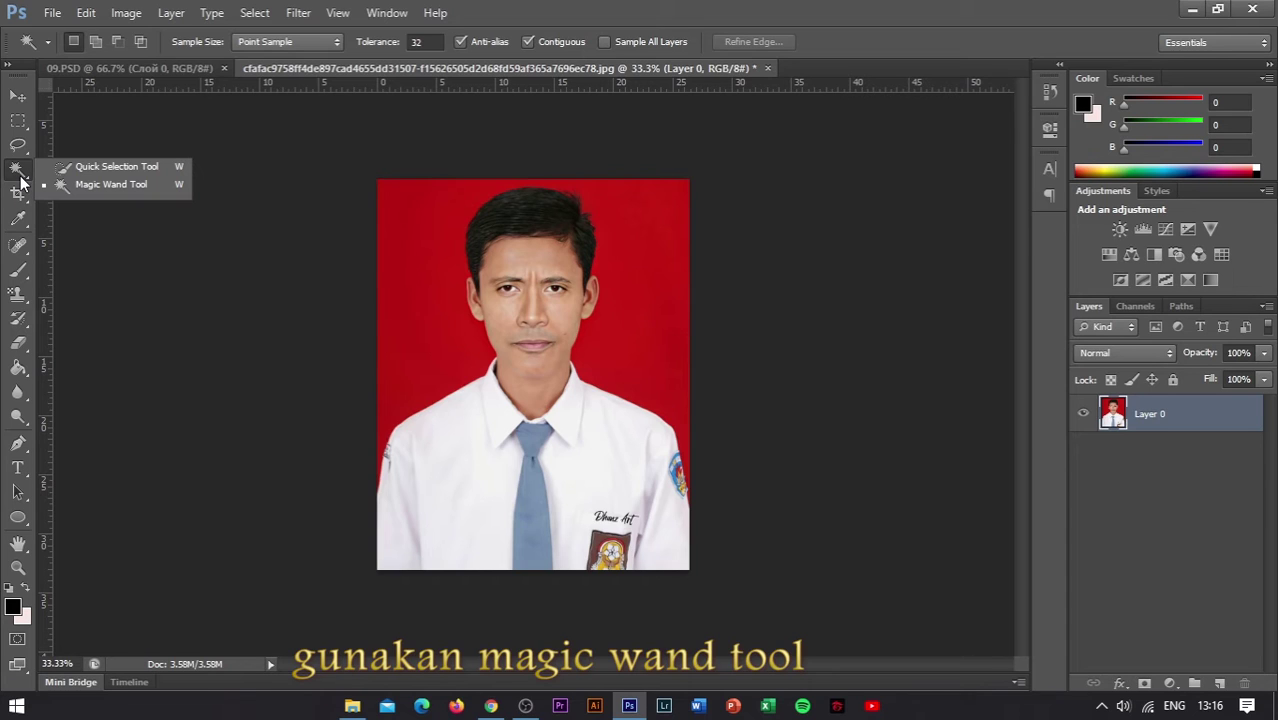
pyautogui.click(107, 184)
pyautogui.click(433, 277)
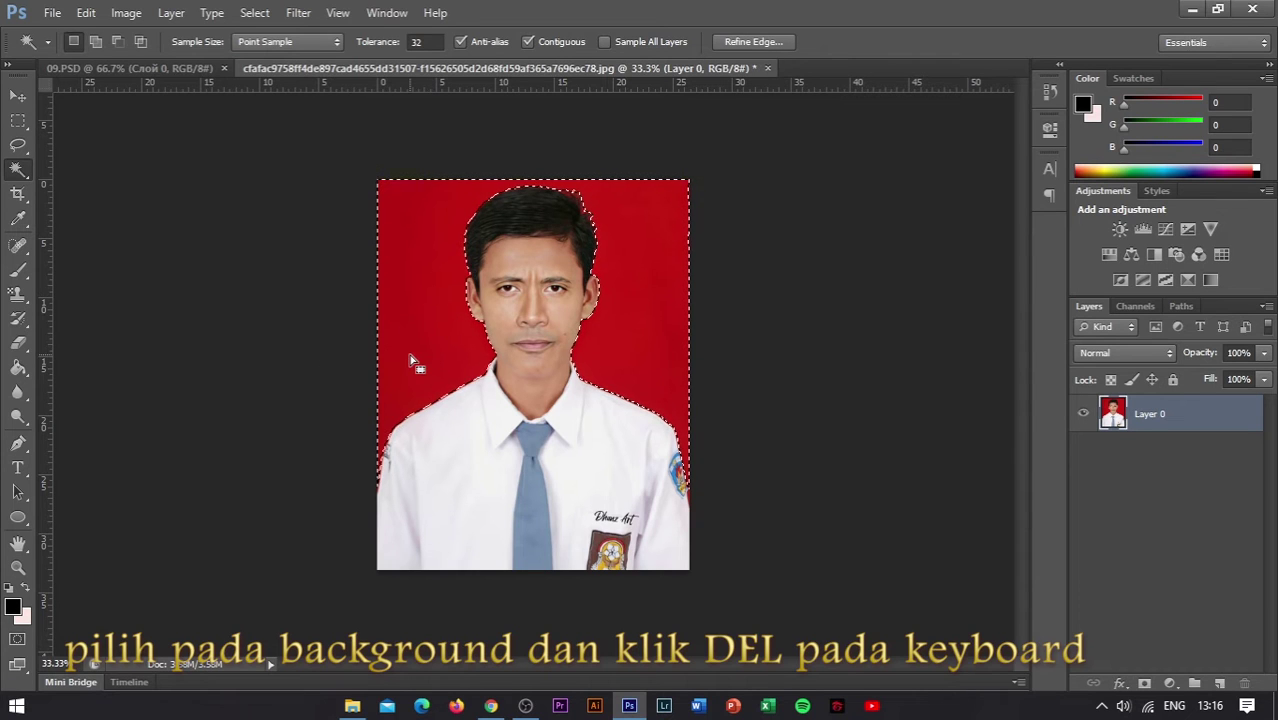
pyautogui.press('Delete')
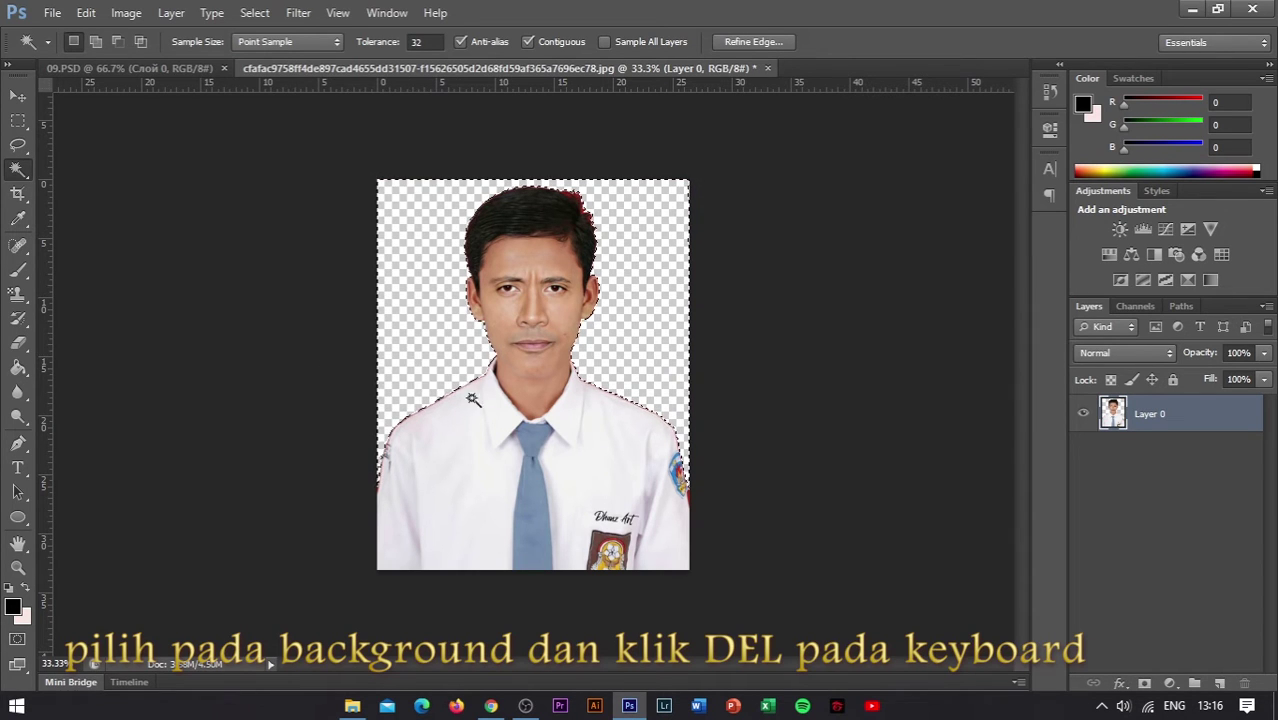
# Remove the leftover red slivers beside both shirt sleeves with the Magic Wand and clear the selection.
pyautogui.scroll(2, 736, 525)
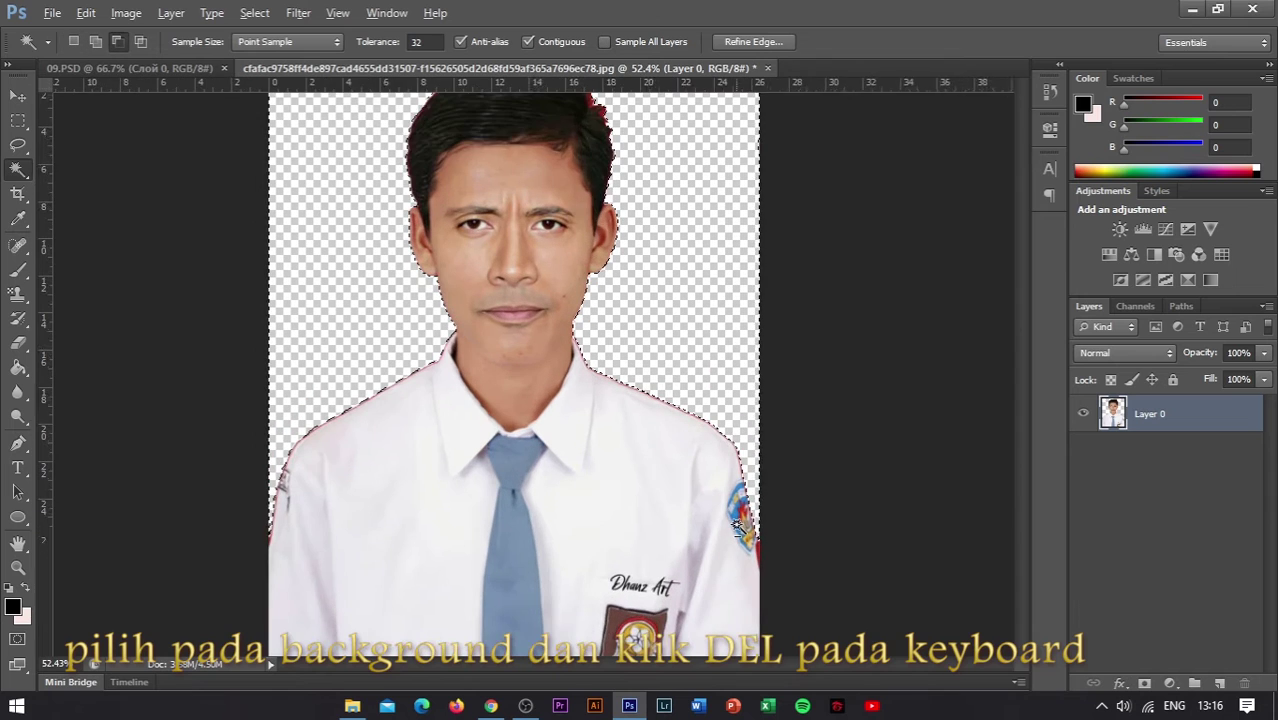
pyautogui.scroll(3, 740, 535)
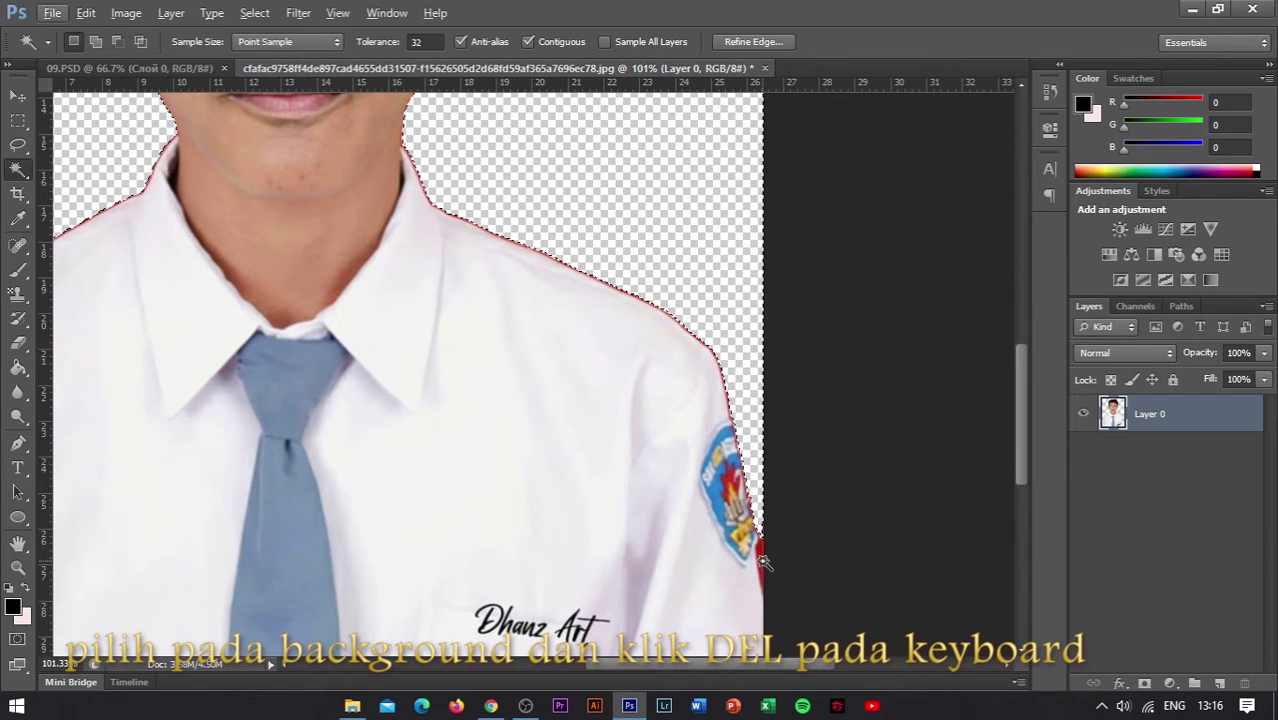
pyautogui.click(760, 556)
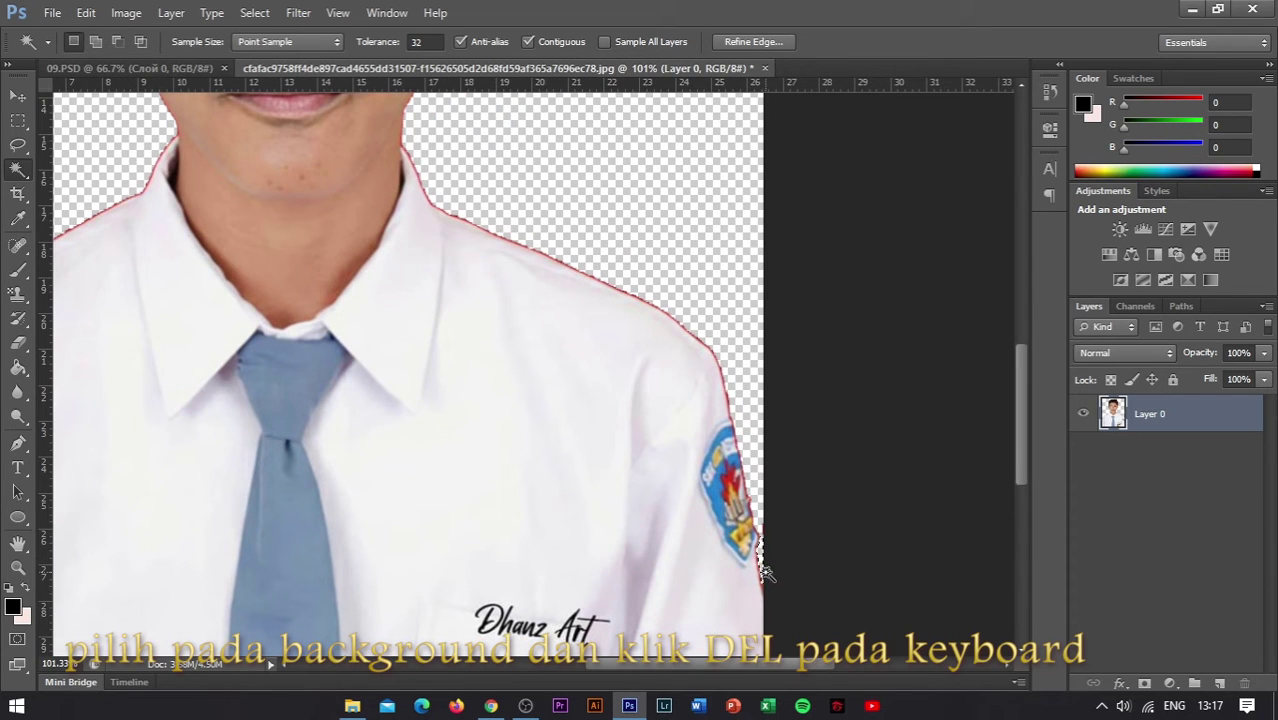
pyautogui.moveTo(712, 663); pyautogui.dragTo(583, 672)
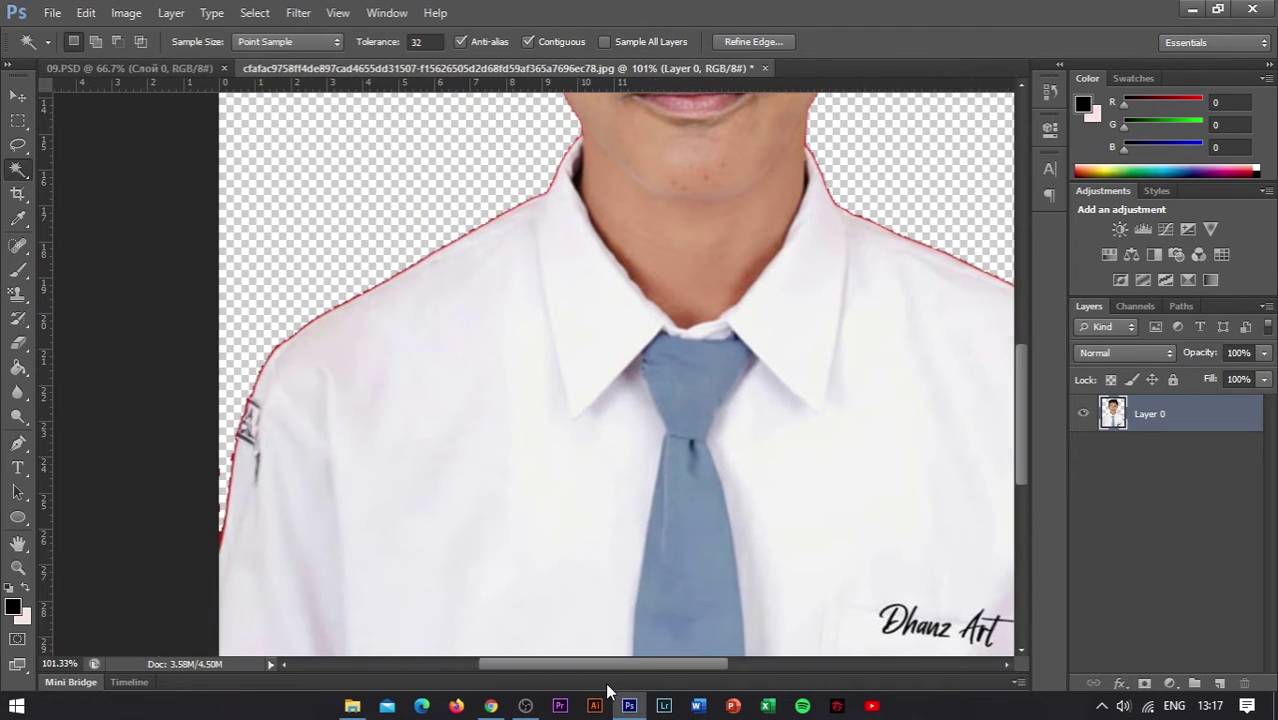
pyautogui.click(222, 540)
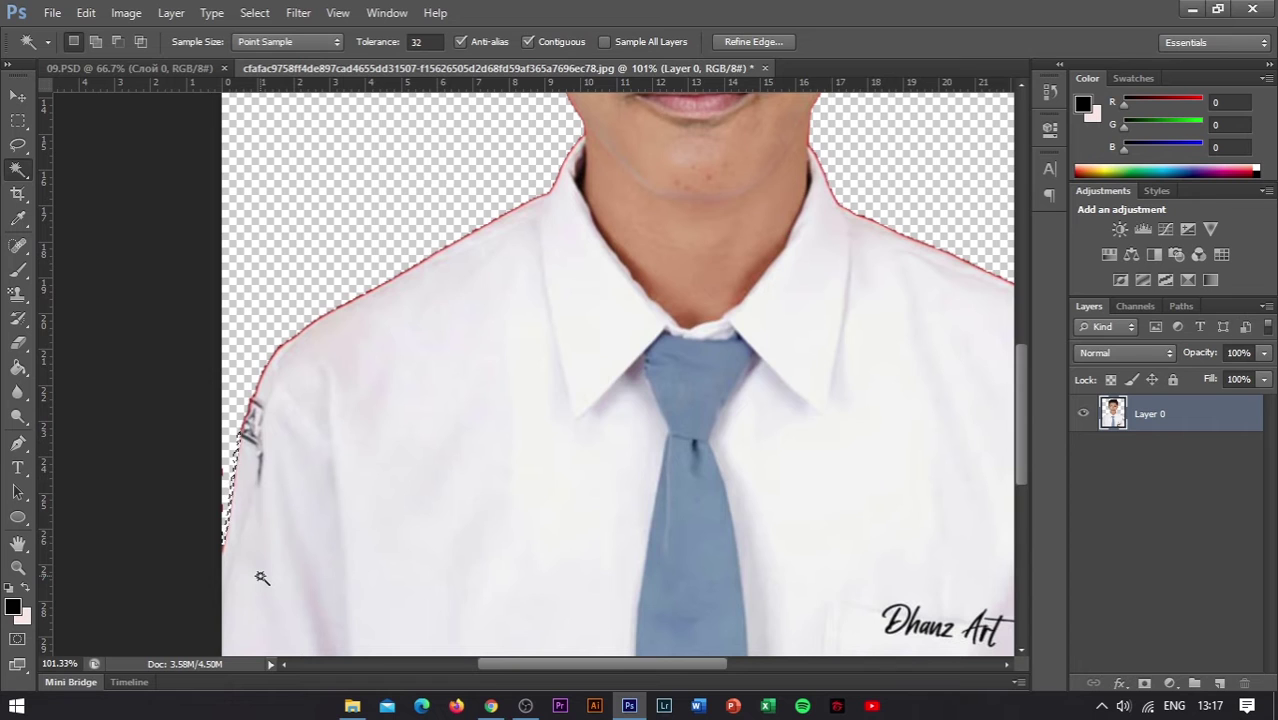
pyautogui.scroll(-1, 220, 541)
pyautogui.scroll(-3, 220, 541)
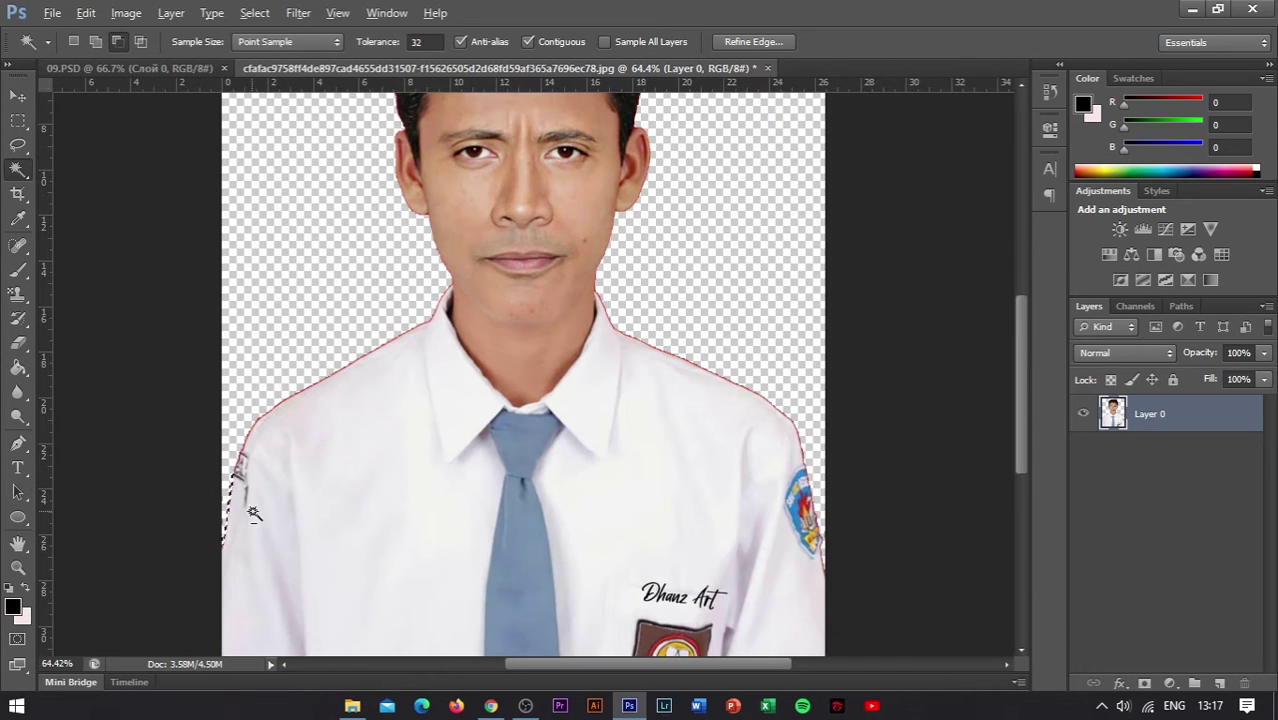
pyautogui.scroll(2, 268, 505)
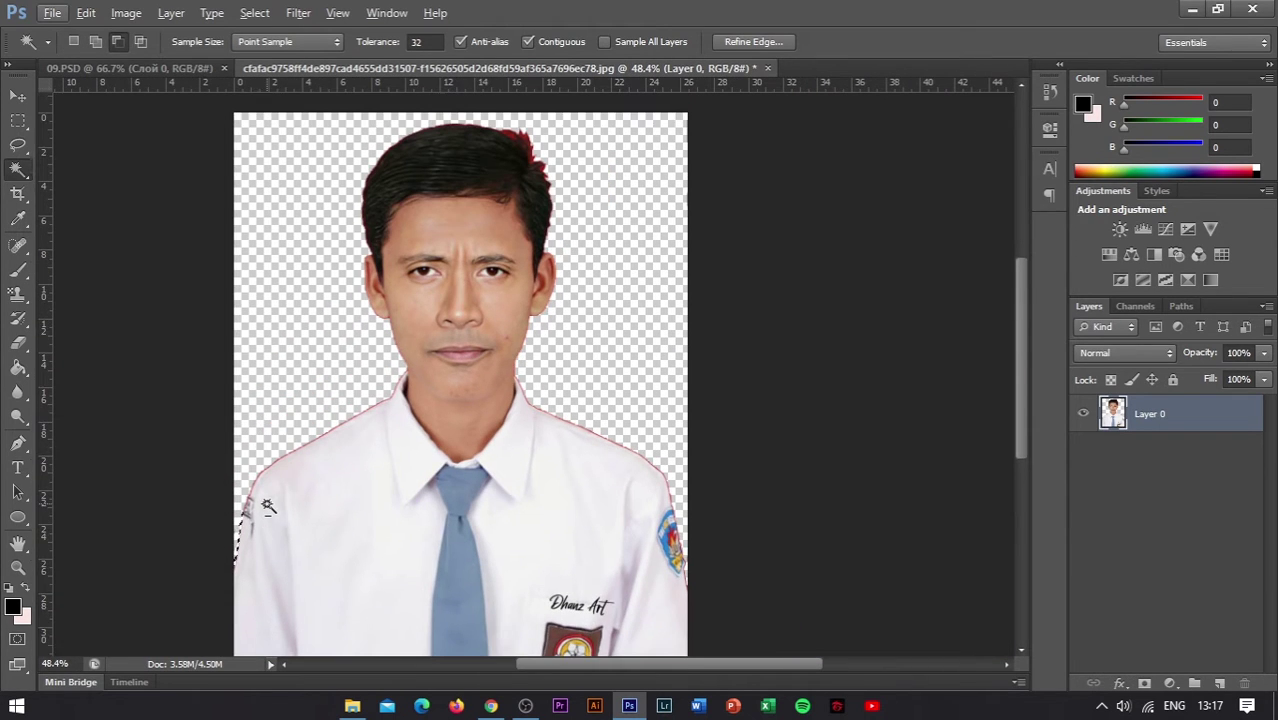
pyautogui.click(254, 13)
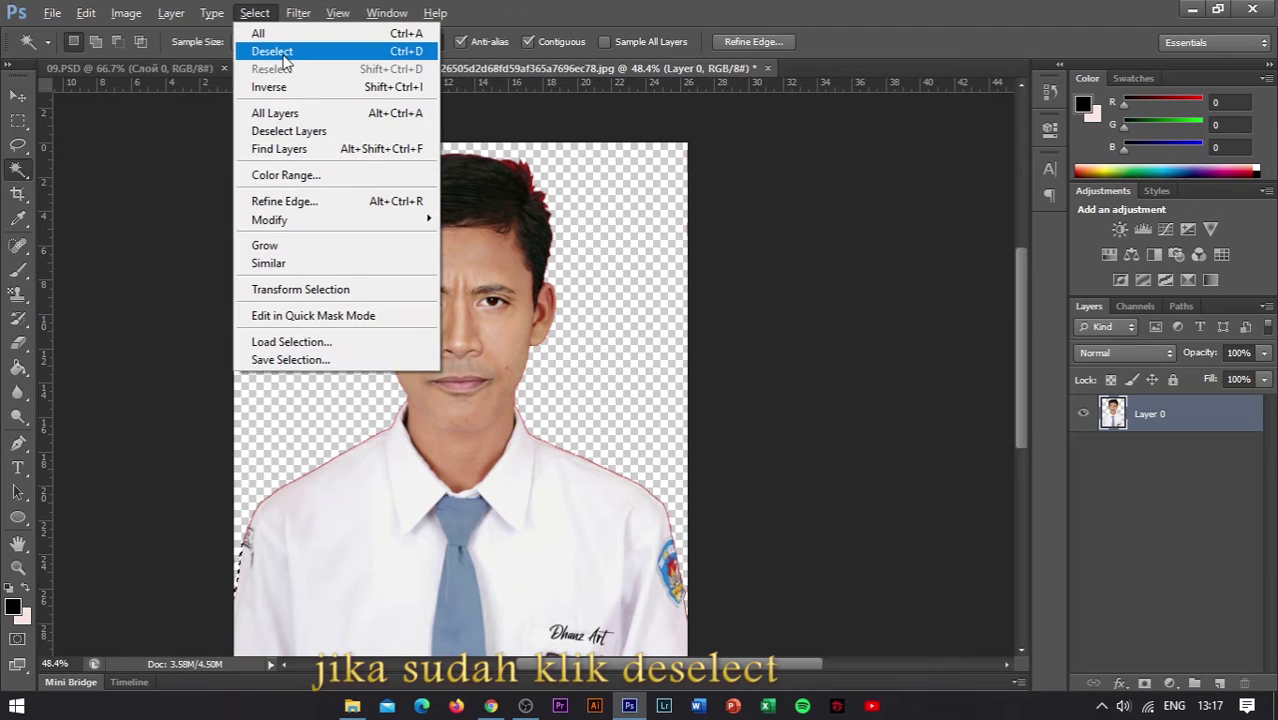
pyautogui.click(272, 51)
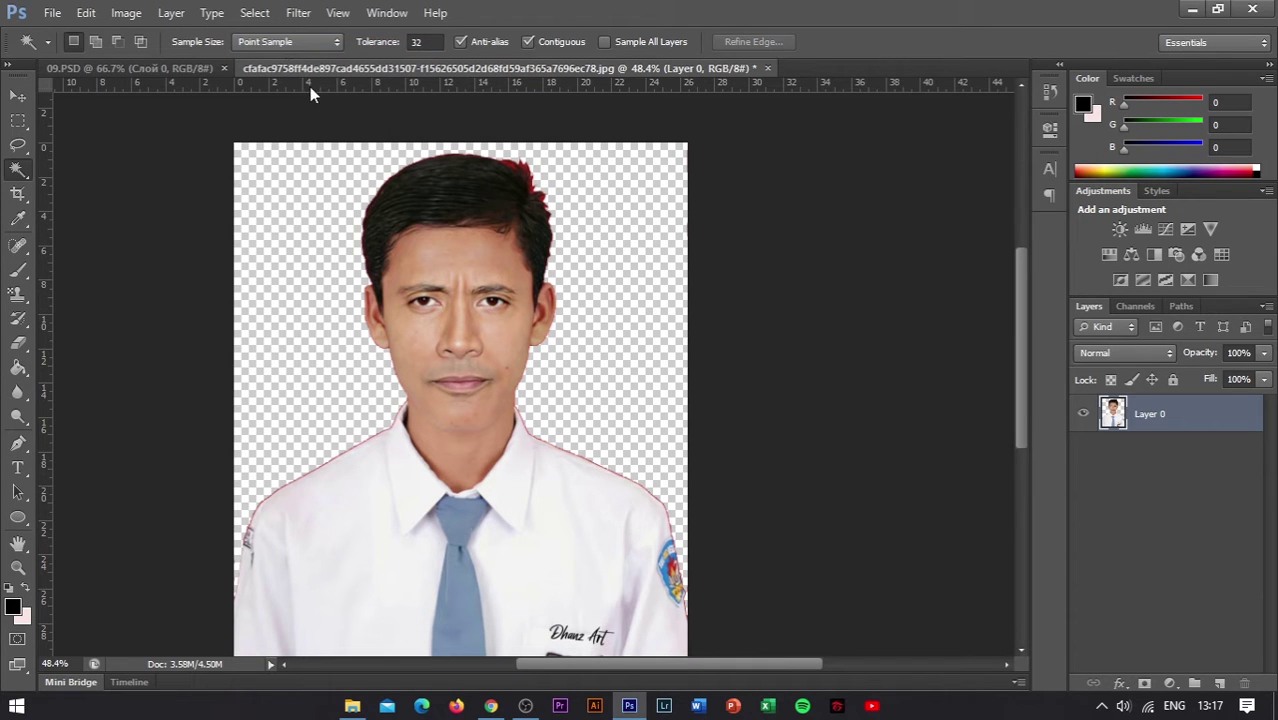
# Add a new layer and, with the photo layer hidden, fill it with blue, RGB 16, 31, 178.
pyautogui.click(1219, 683)
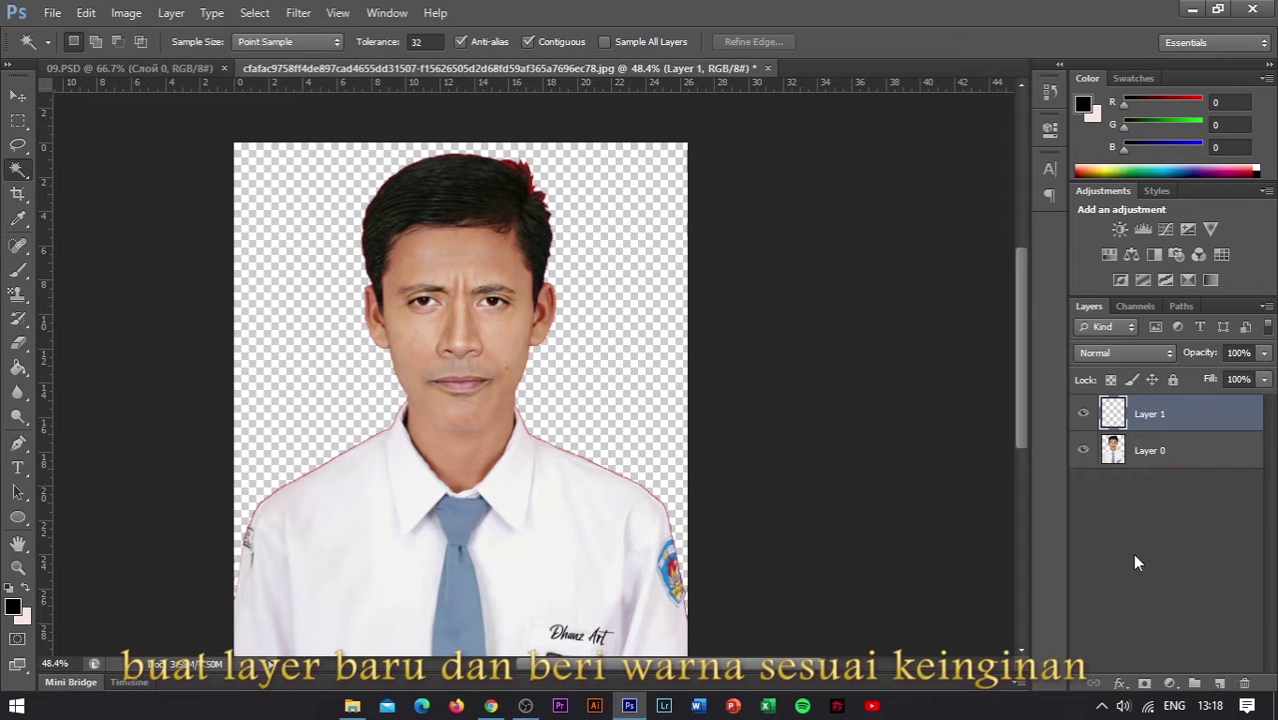
pyautogui.click(1084, 452)
pyautogui.click(18, 368)
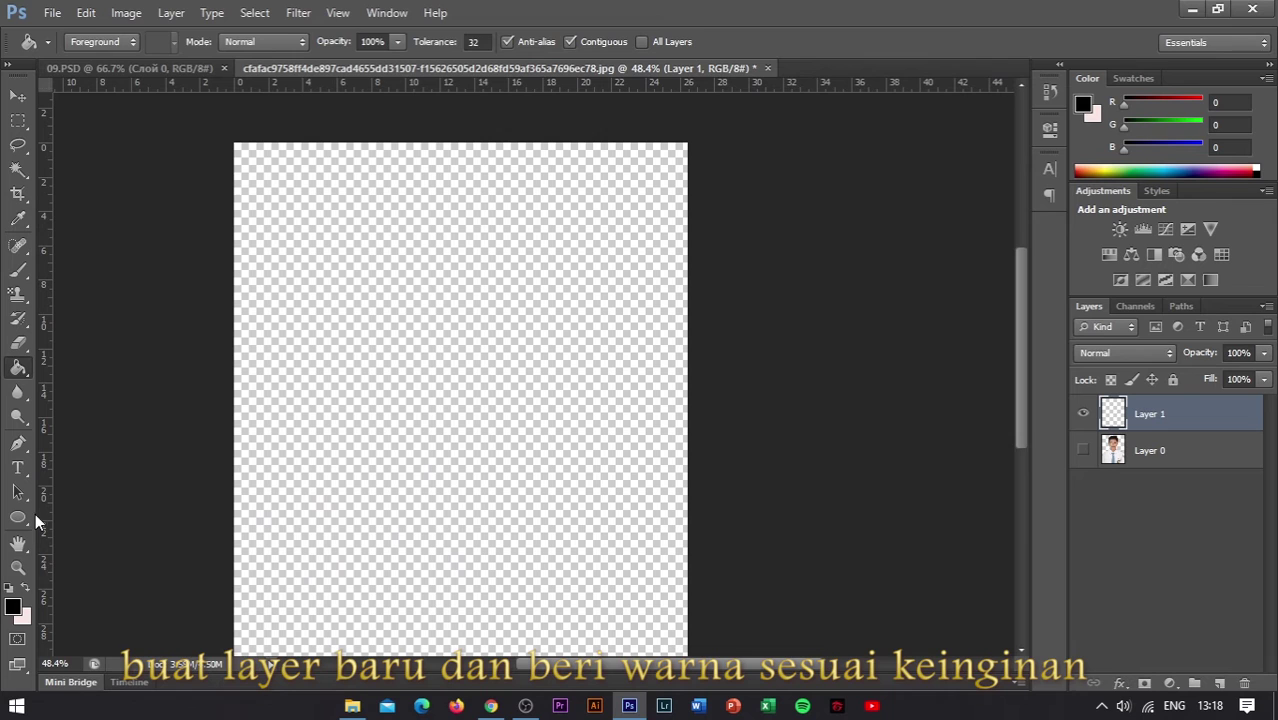
pyautogui.click(13, 606)
pyautogui.moveTo(612, 219); pyautogui.dragTo(608, 240)
pyautogui.click(800, 158)
pyautogui.click(510, 288)
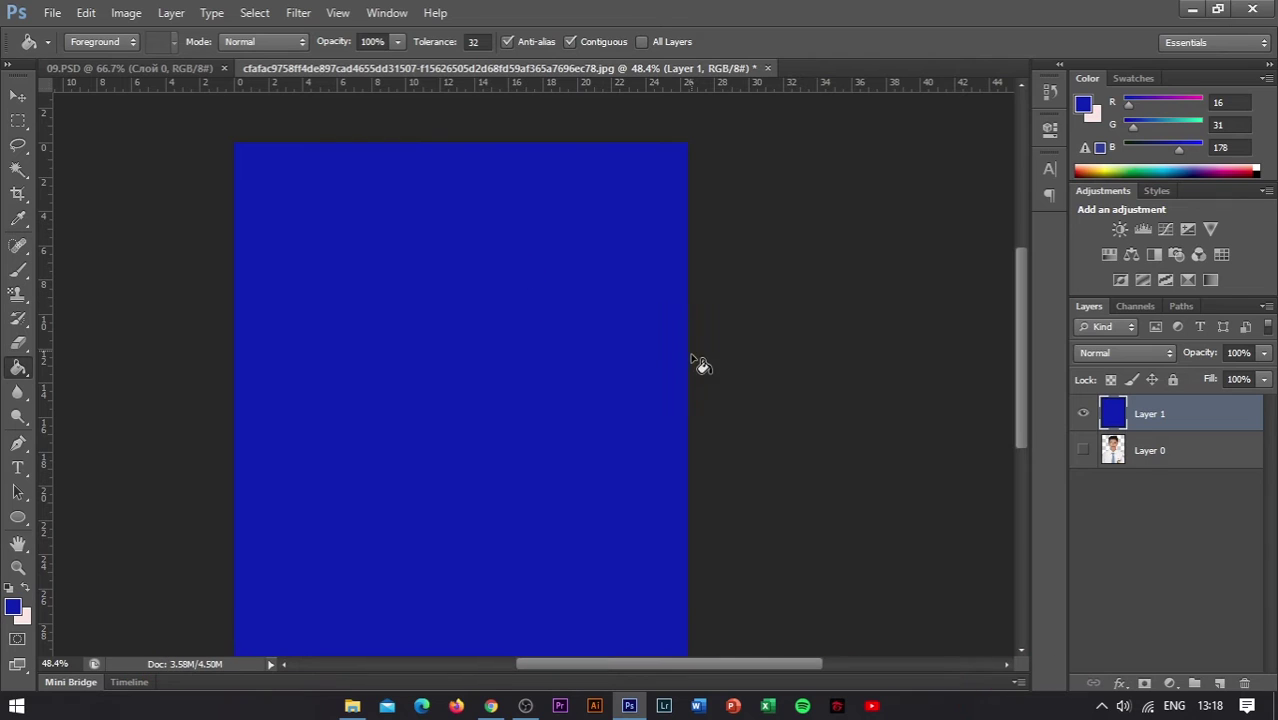
# Show the photo layer again and place the blue layer beneath it as the new backdrop.
pyautogui.click(18, 96)
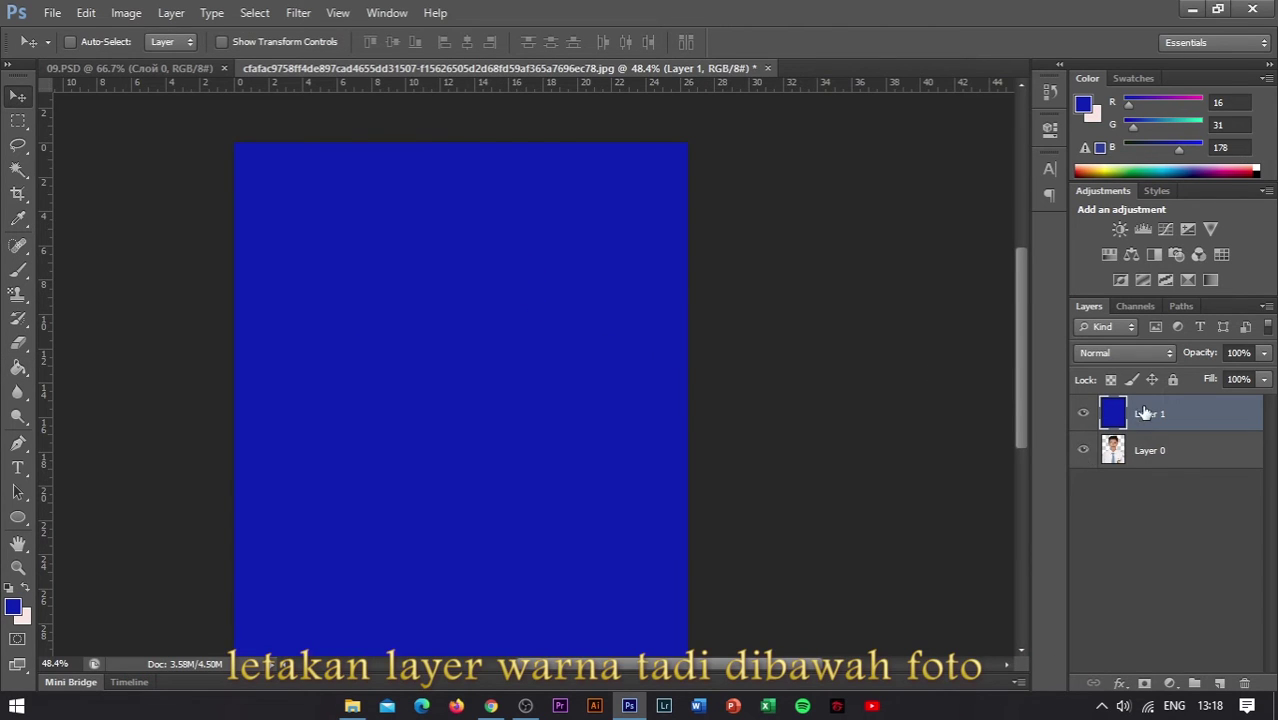
pyautogui.moveTo(1145, 413); pyautogui.dragTo(1148, 465)
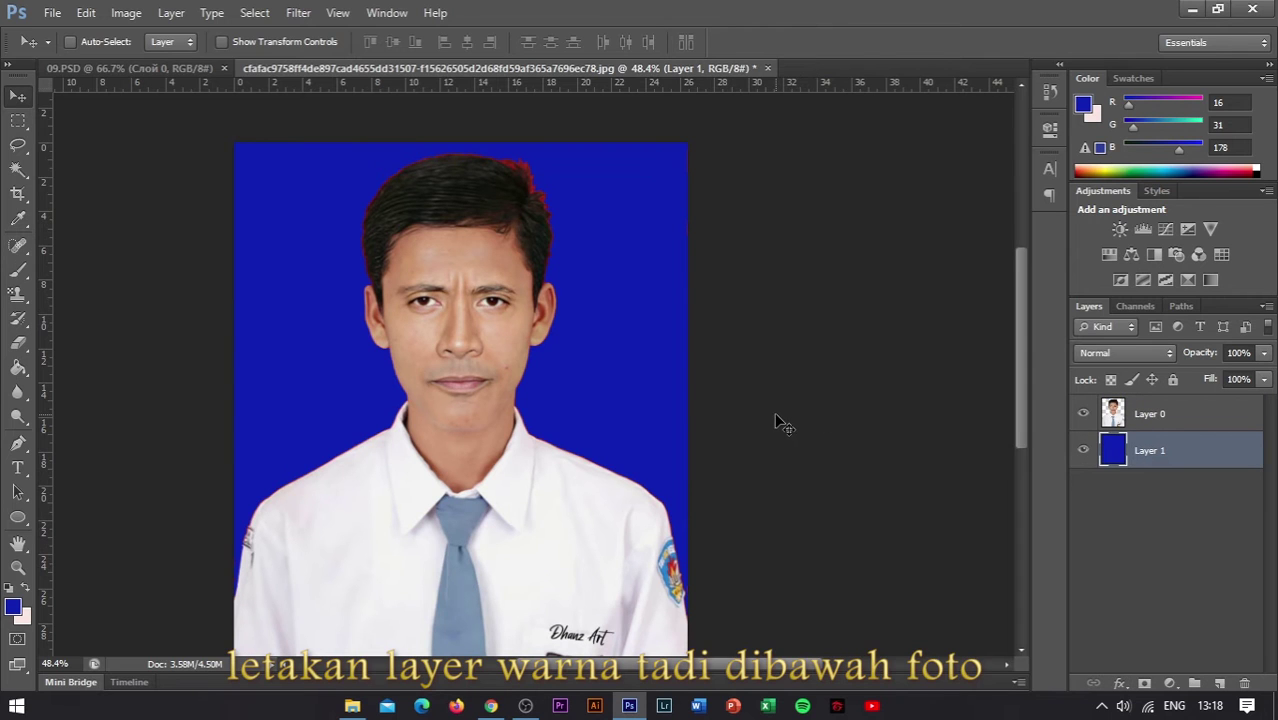
pyautogui.scroll(-3, 775, 414)
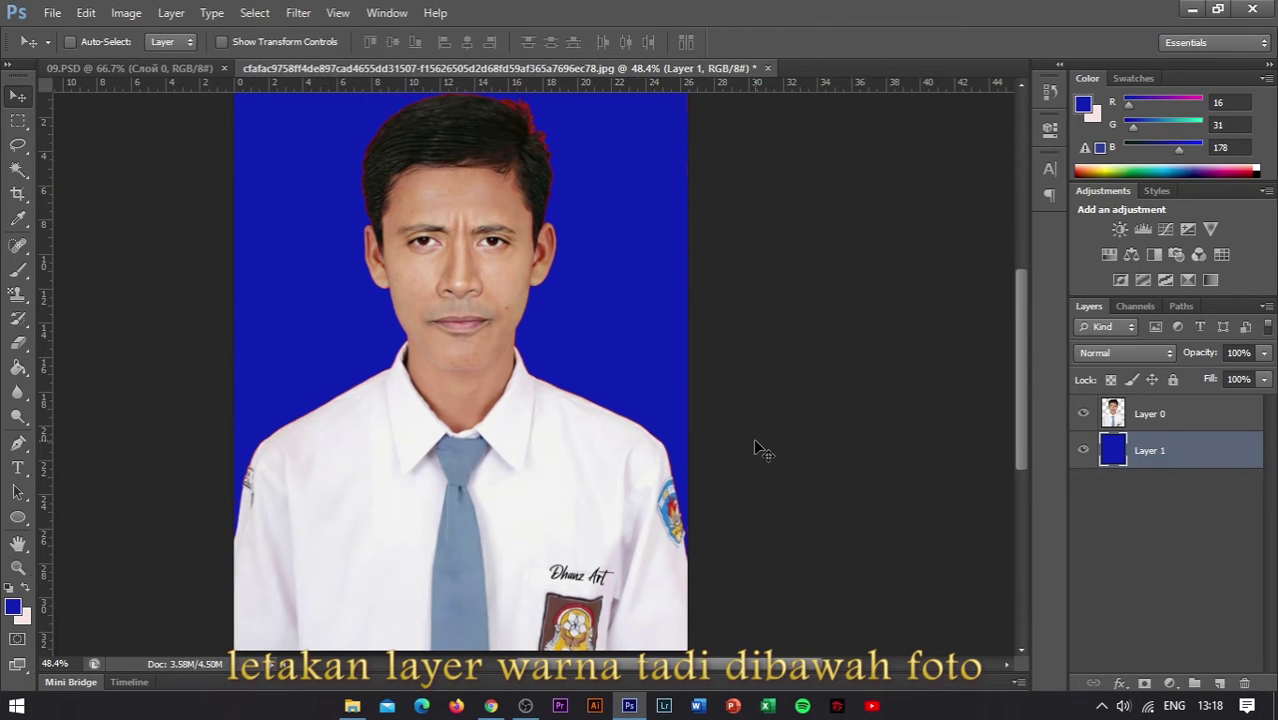
pyautogui.scroll(-1, 760, 450)
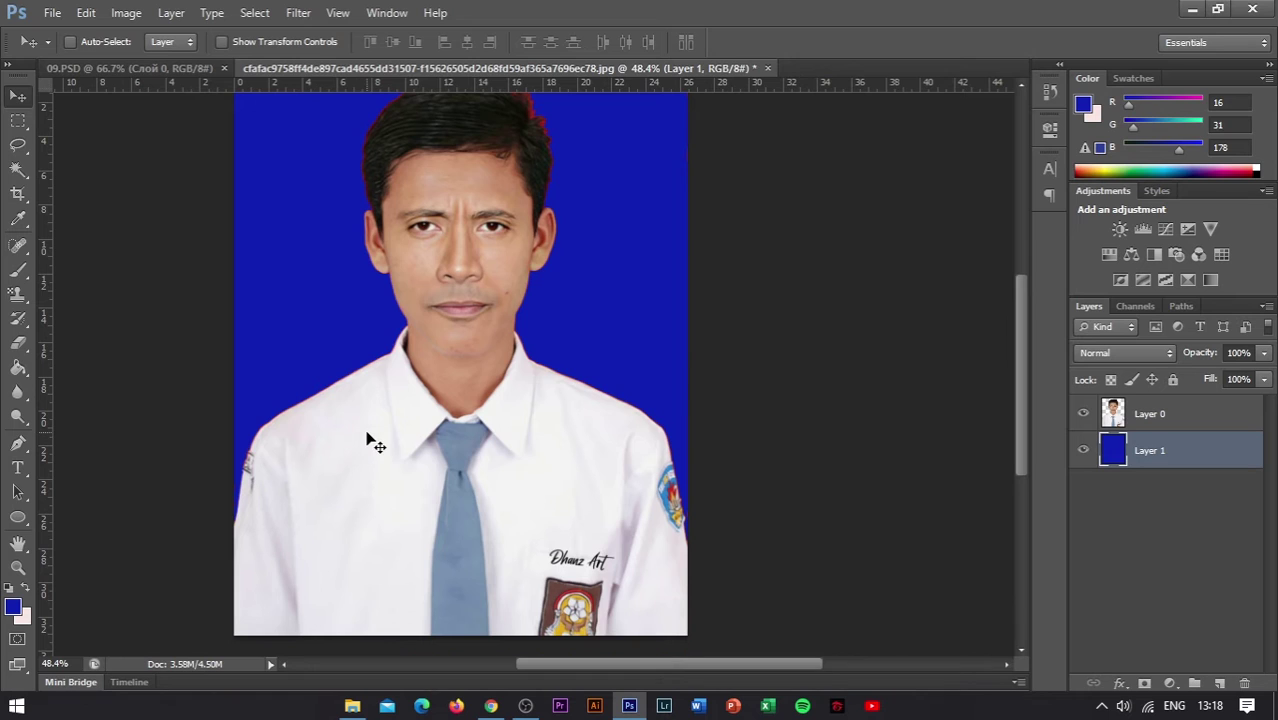
pyautogui.scroll(-1, 368, 440)
pyautogui.scroll(2, 370, 437)
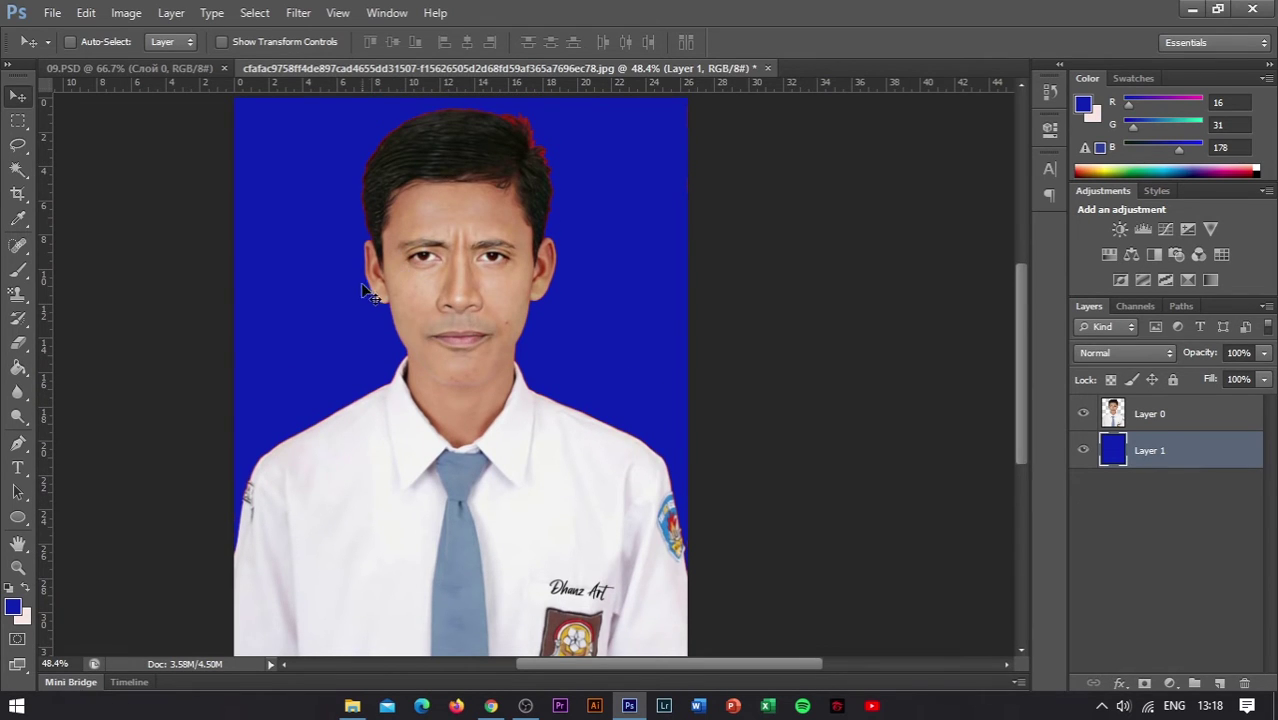
# Apply Levels to the photo layer with the RGB black input level set to 21.
pyautogui.click(1168, 410)
pyautogui.click(135, 18)
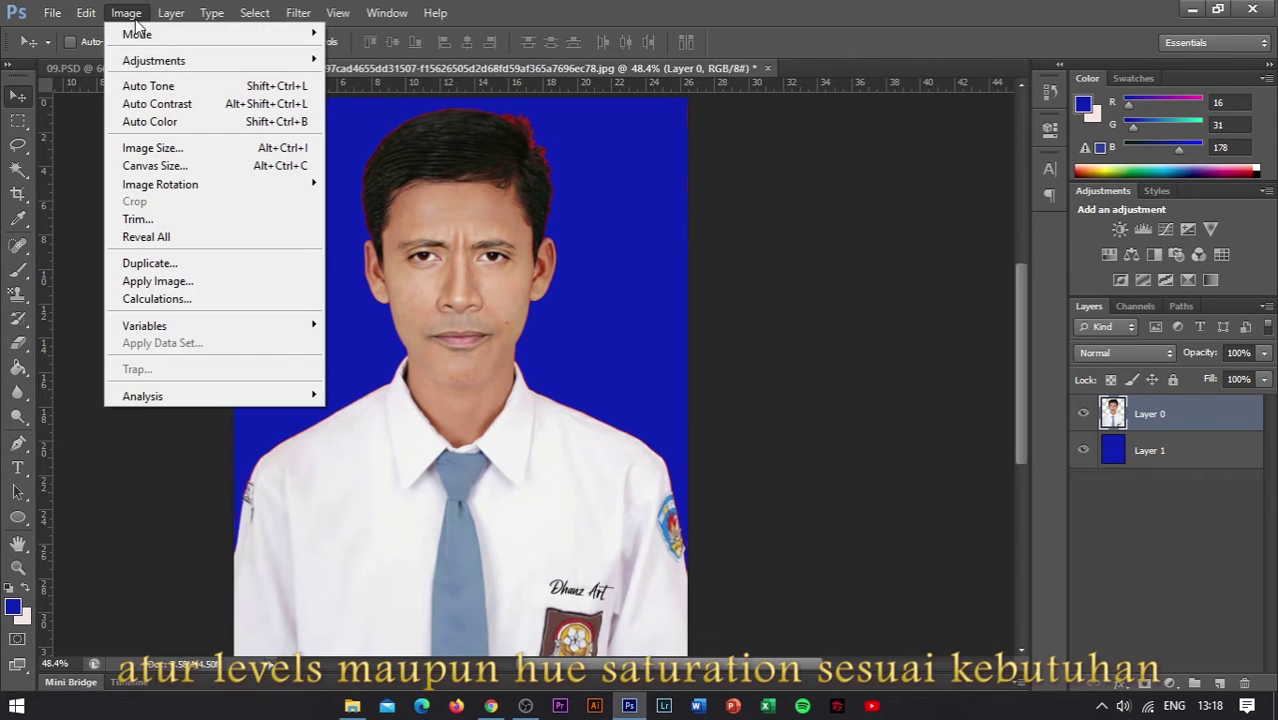
pyautogui.moveTo(140, 60)
pyautogui.click(374, 79)
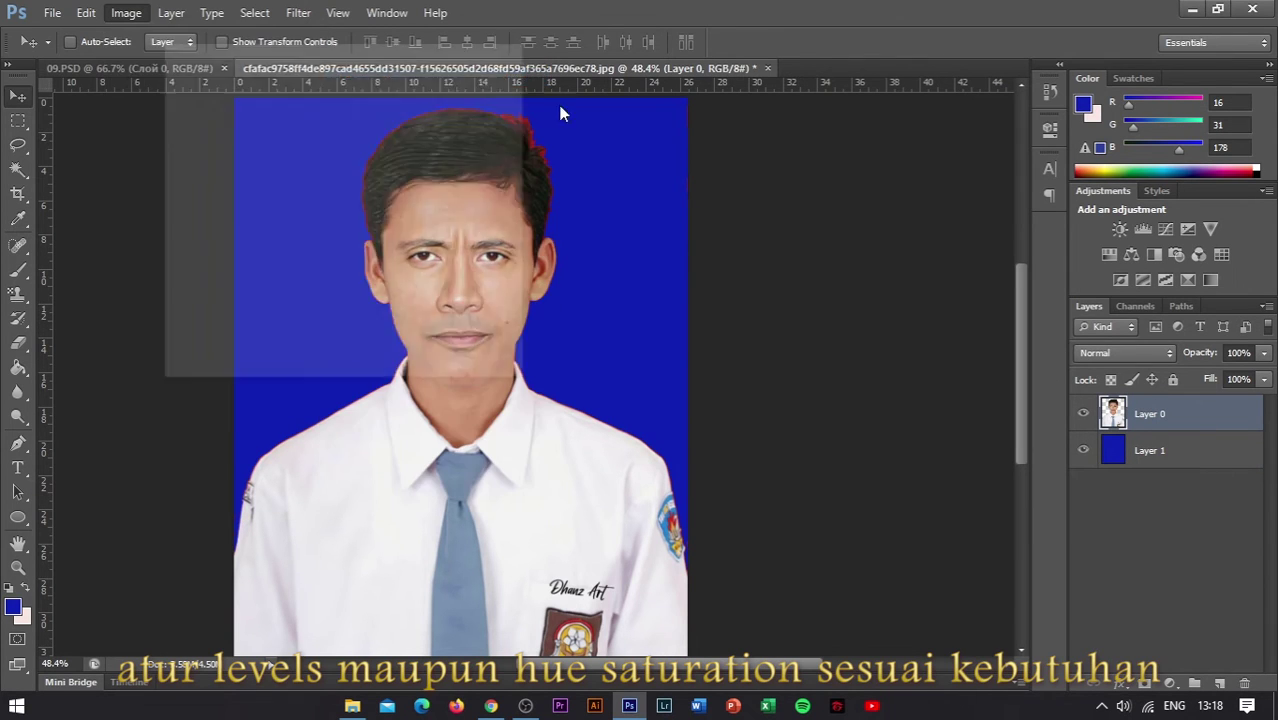
pyautogui.moveTo(336, 50); pyautogui.dragTo(847, 51)
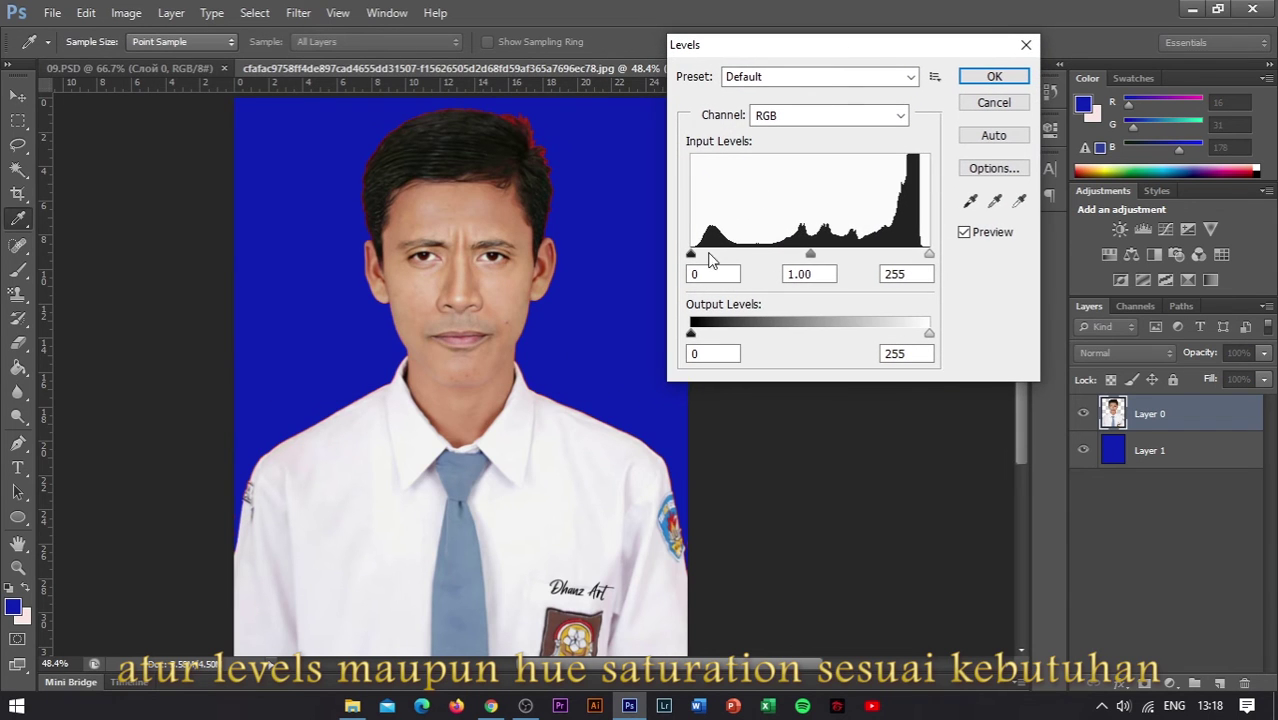
pyautogui.moveTo(692, 257)
pyautogui.mouseDown()
pyautogui.moveTo(824, 257)
pyautogui.moveTo(711, 254)
pyautogui.mouseUp()
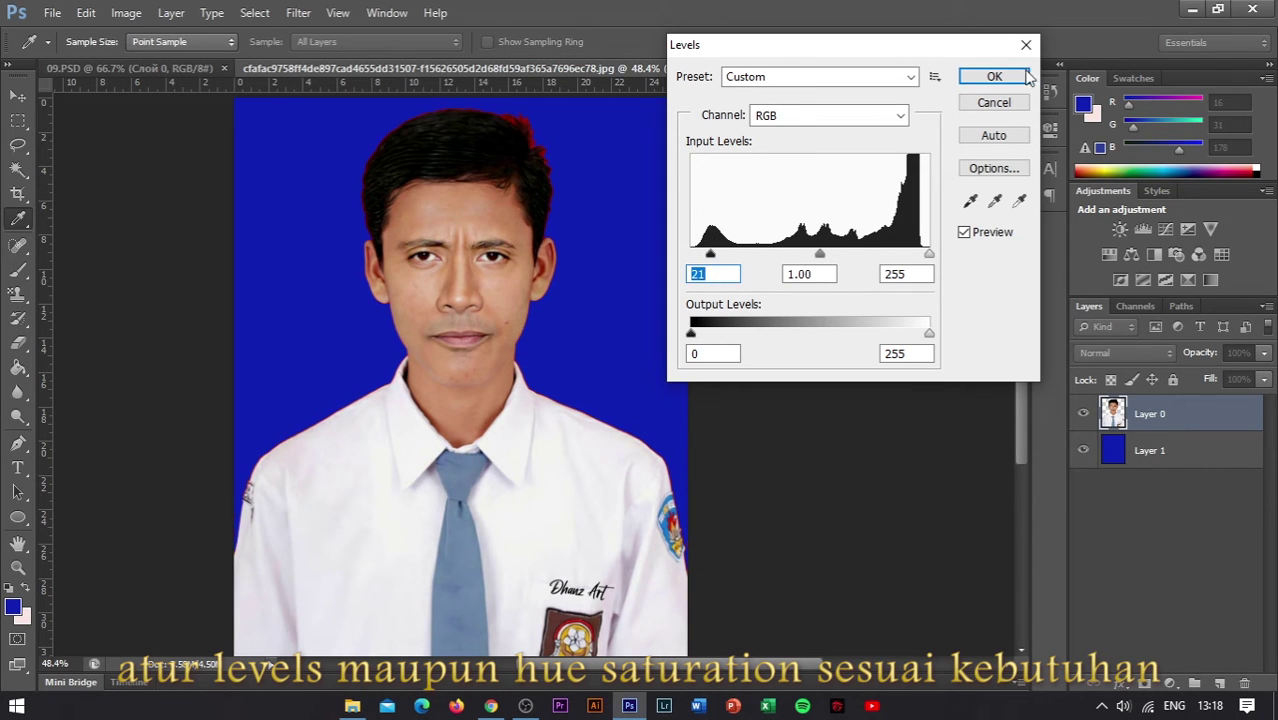
pyautogui.click(995, 77)
pyautogui.press('v')
pyautogui.click(122, 12)
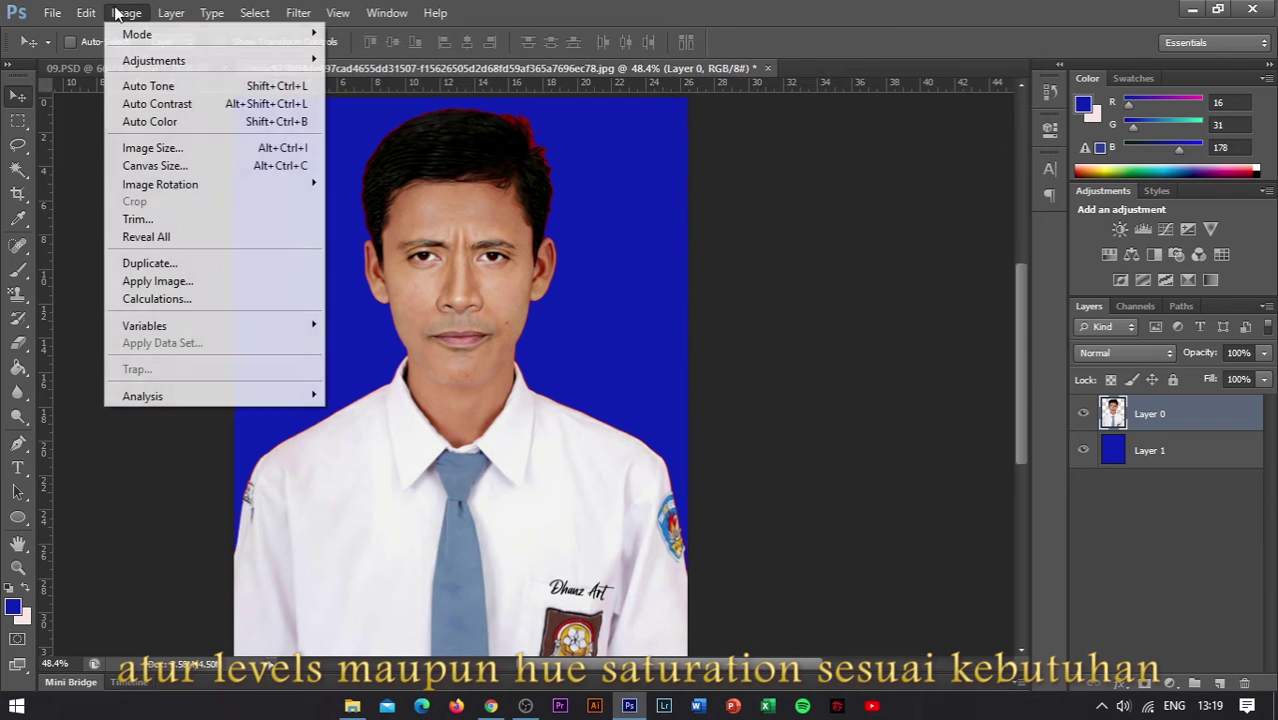
pyautogui.moveTo(133, 58)
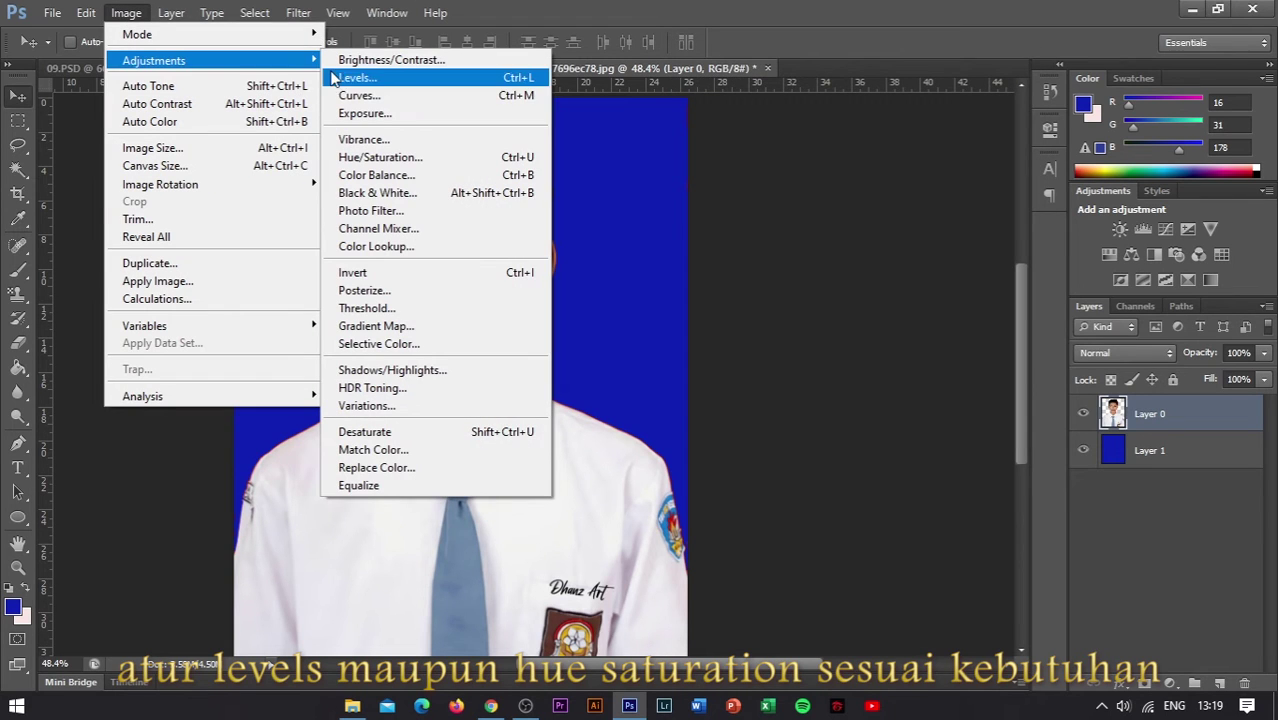
pyautogui.click(376, 157)
pyautogui.moveTo(722, 123); pyautogui.dragTo(852, 115)
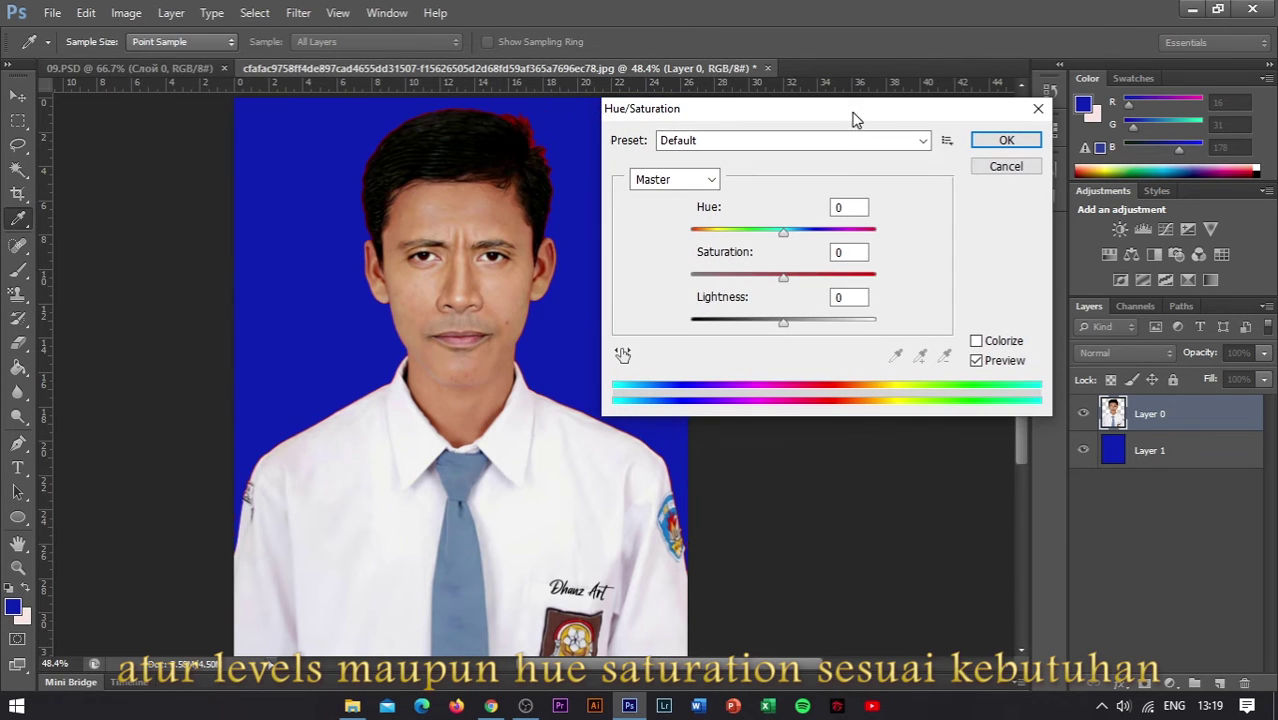
pyautogui.moveTo(785, 328)
pyautogui.mouseDown()
pyautogui.moveTo(747, 325)
pyautogui.moveTo(785, 328)
pyautogui.mouseUp()
pyautogui.moveTo(784, 277); pyautogui.dragTo(758, 285)
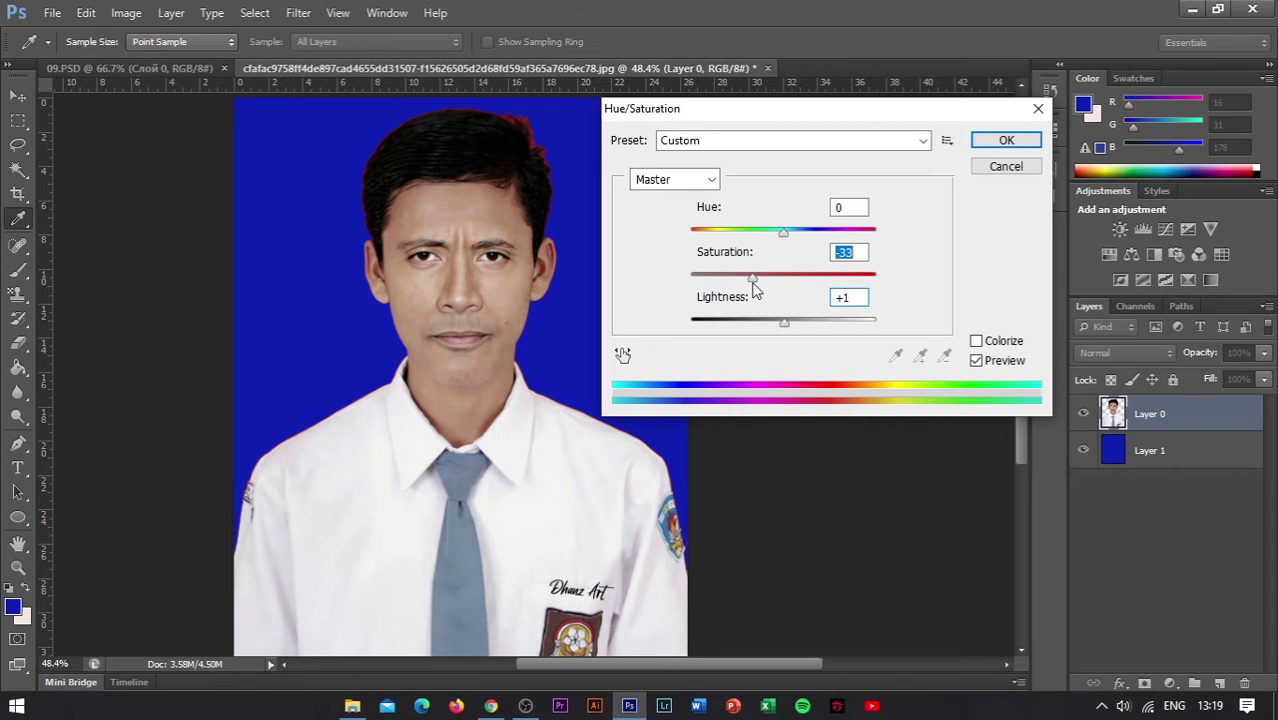
pyautogui.click(1006, 166)
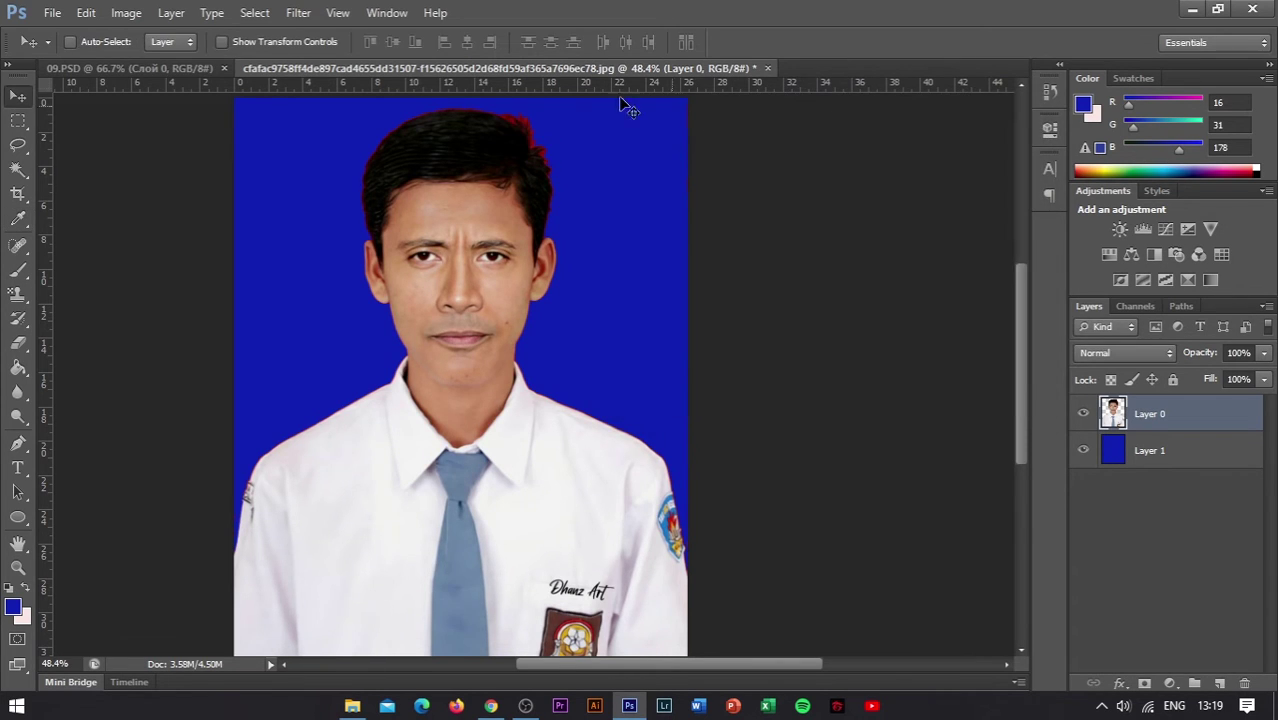
# Apply Hue/Saturation to the photo layer with the Master saturation set to -37.
pyautogui.click(124, 12)
pyautogui.moveTo(151, 60)
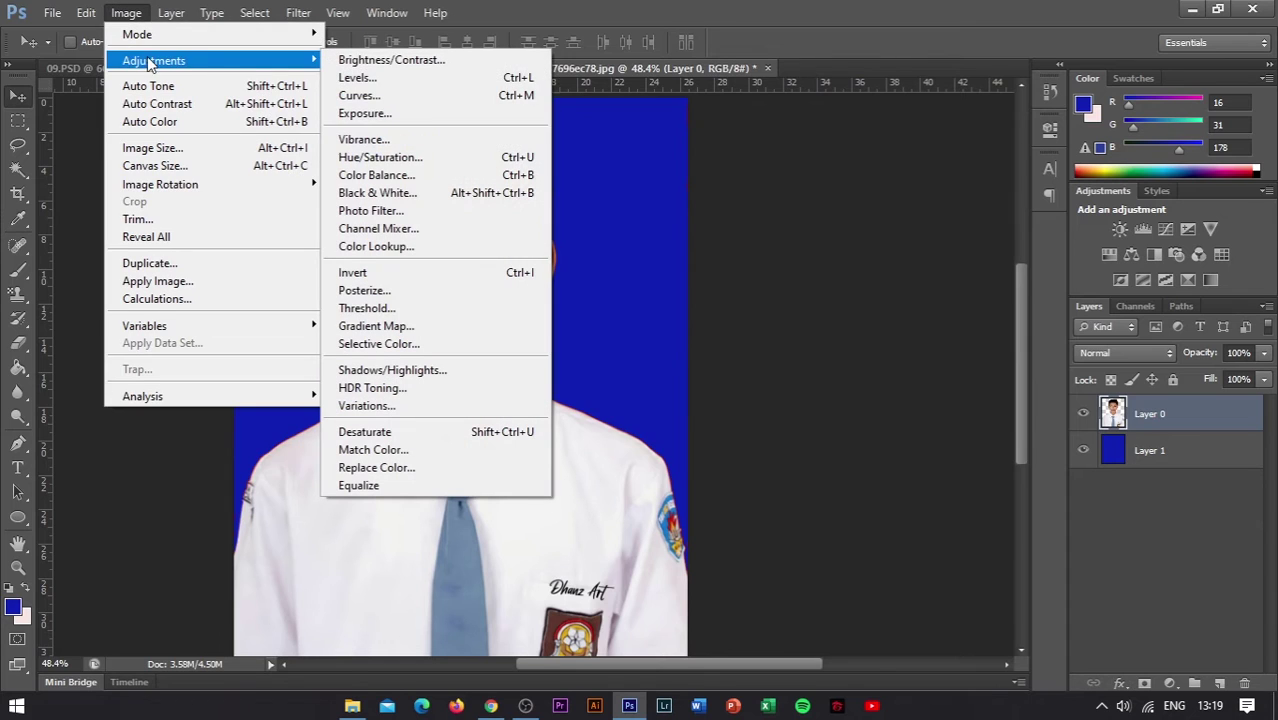
pyautogui.click(384, 160)
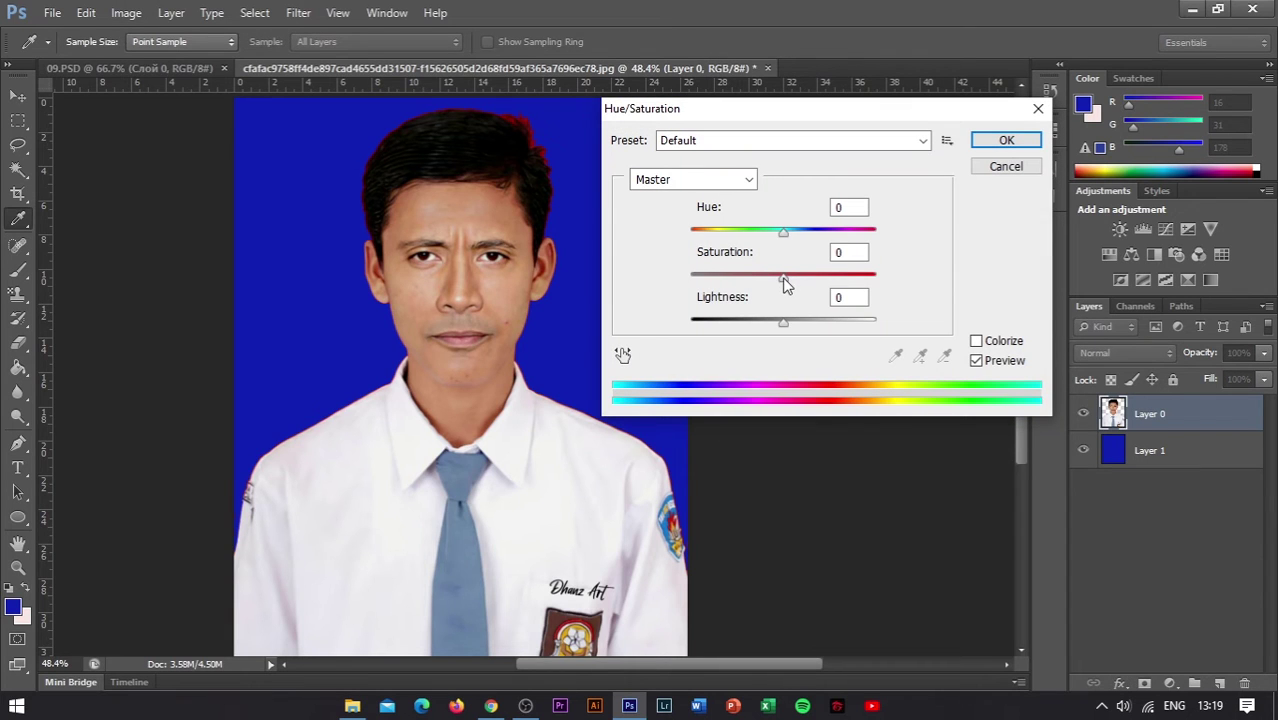
pyautogui.moveTo(785, 280); pyautogui.dragTo(751, 283)
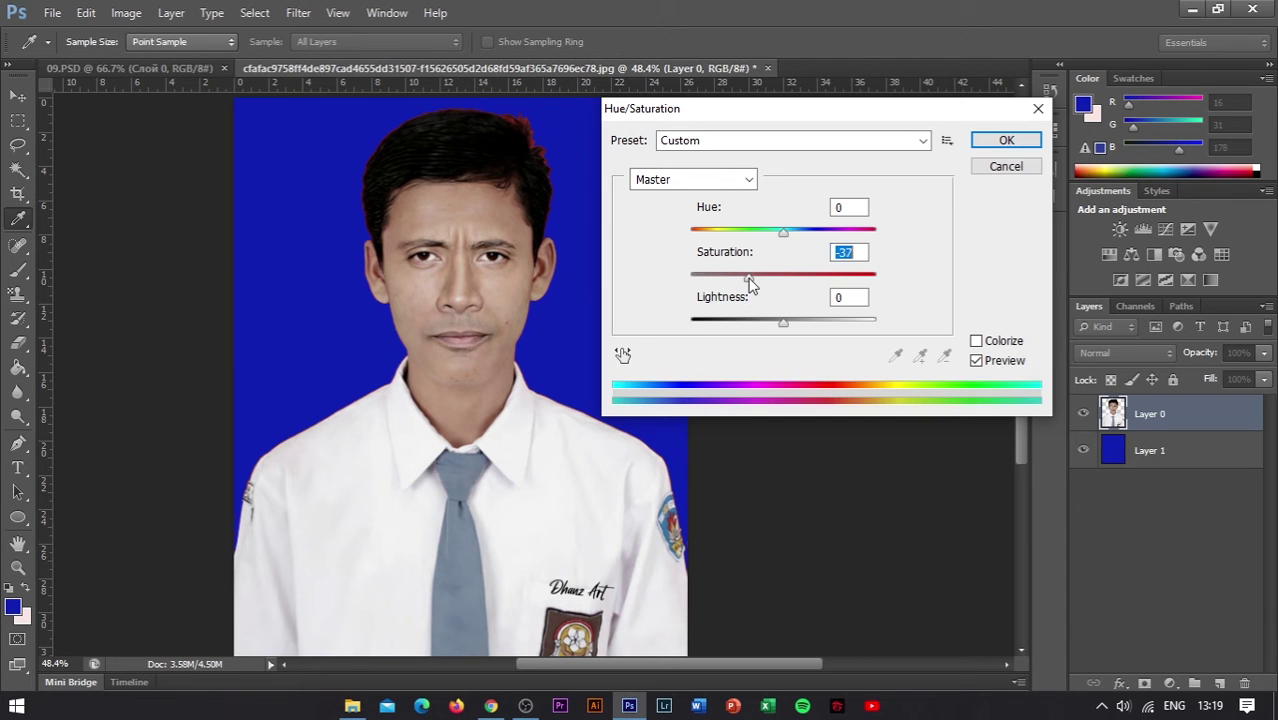
pyautogui.click(1003, 139)
pyautogui.press('v')
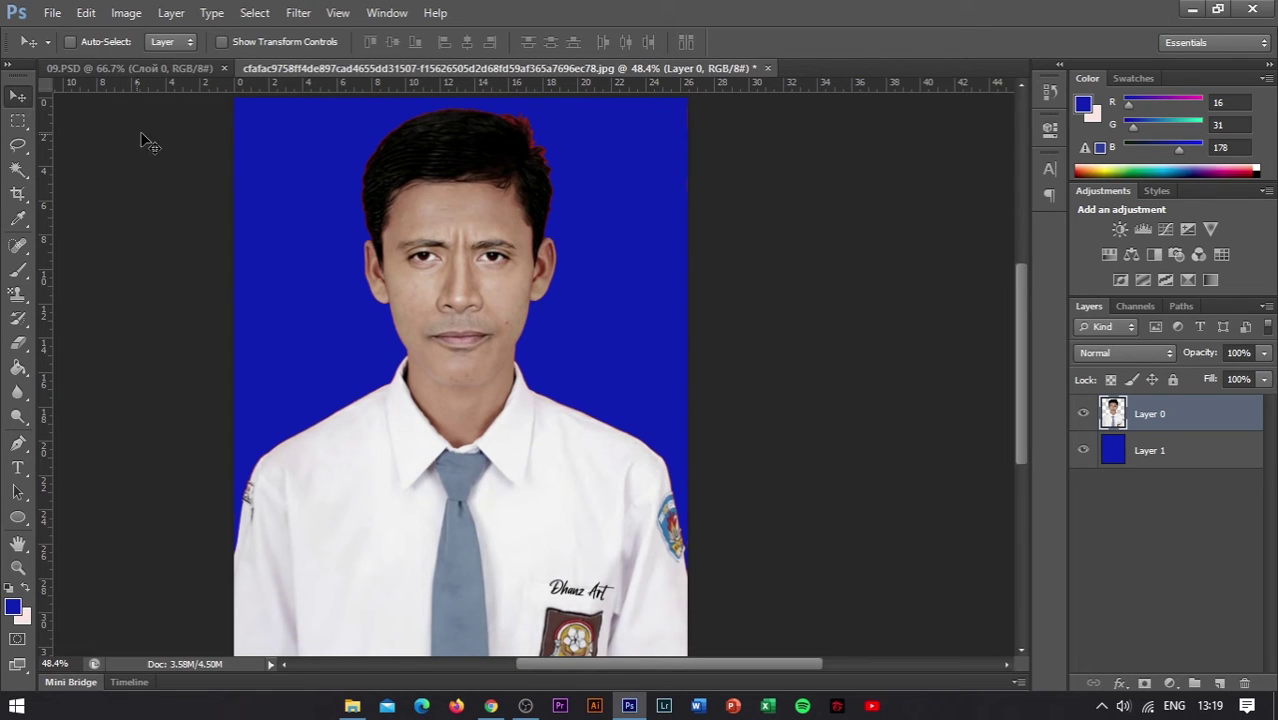
# Bring the suit layer from 09.PSD into the ID photo document and position it over the shirt, with its collar at the neck.
pyautogui.click(177, 67)
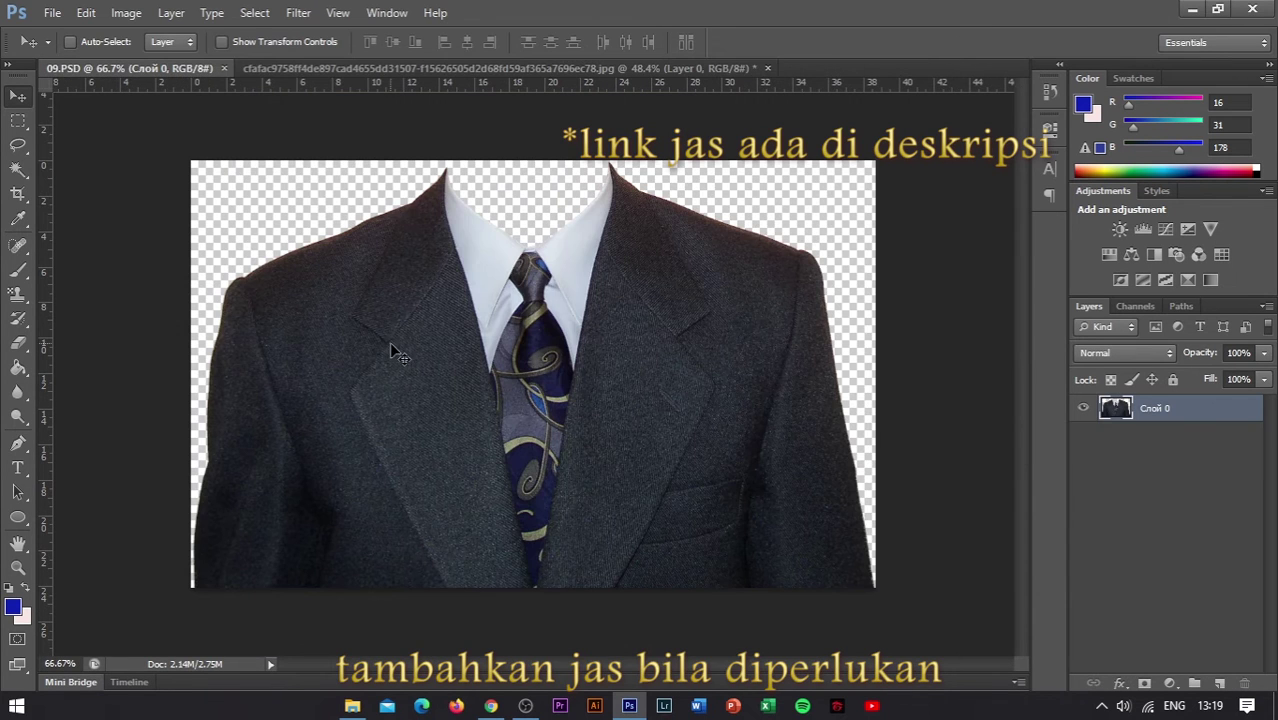
pyautogui.moveTo(390, 352); pyautogui.dragTo(426, 120)
pyautogui.moveTo(425, 391); pyautogui.dragTo(447, 416)
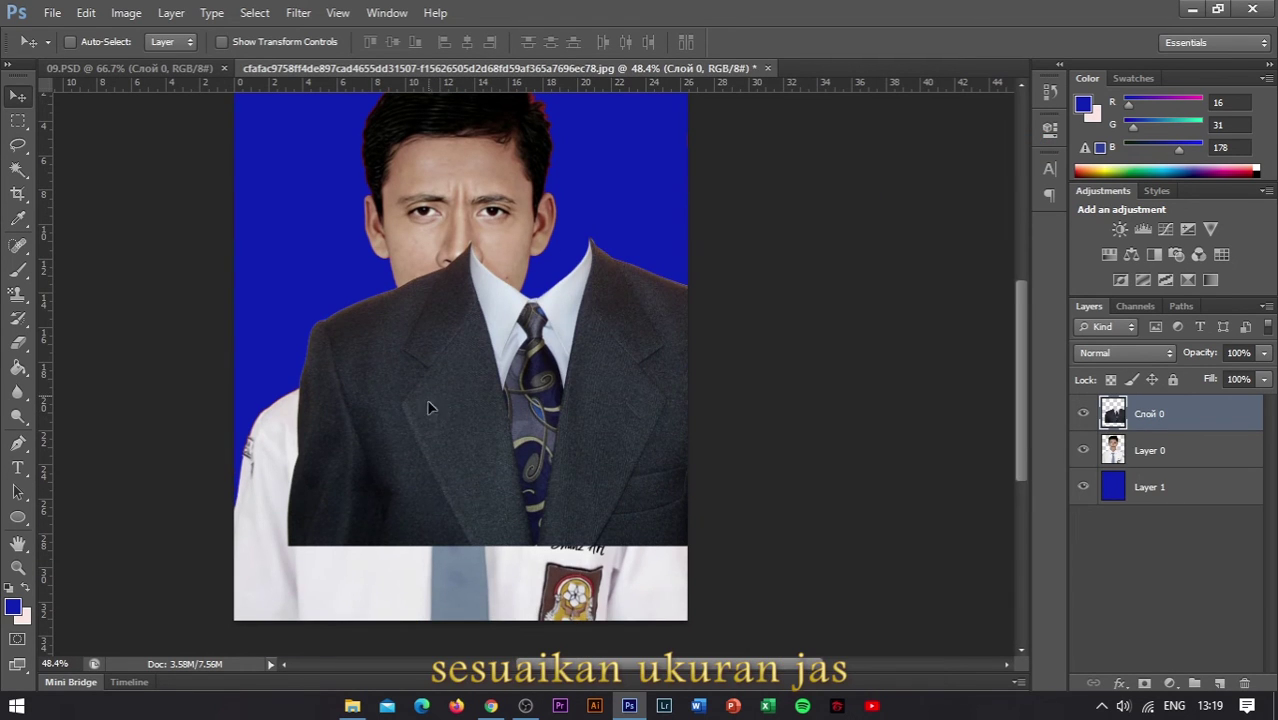
pyautogui.moveTo(435, 410); pyautogui.dragTo(354, 473)
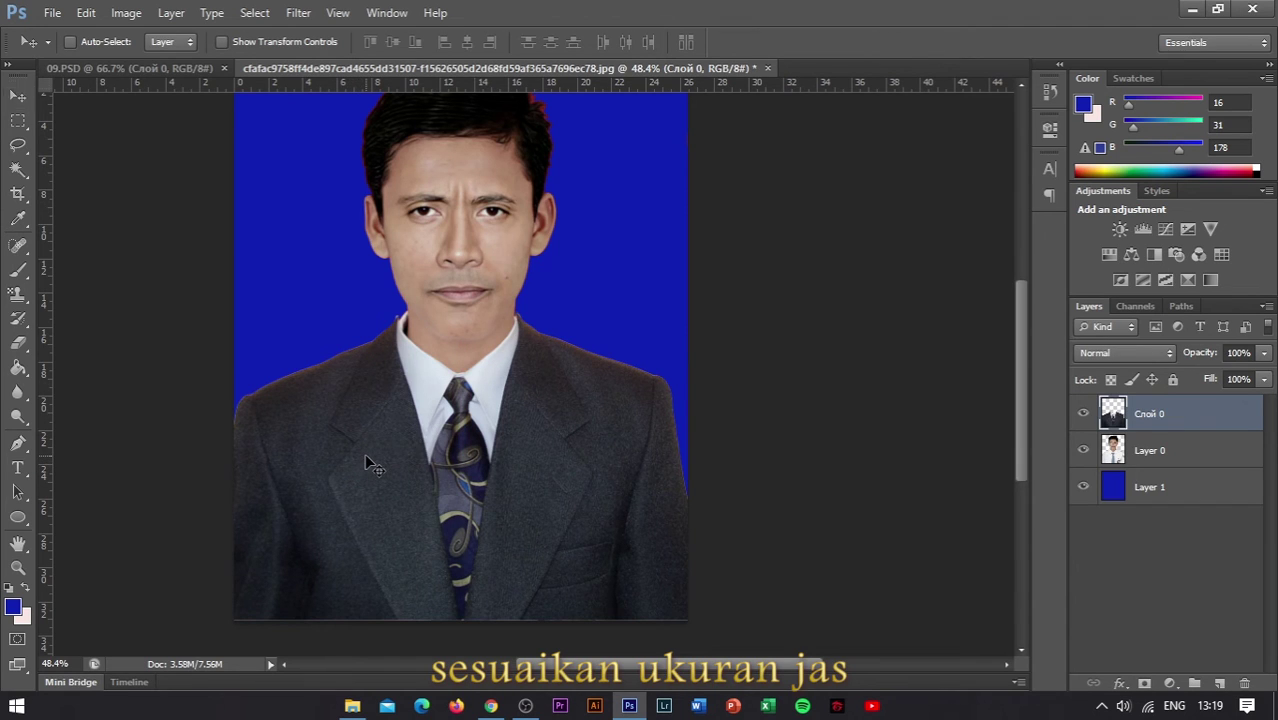
# Free Transform the suit layer to a width of 97.63% so it fits the man's neck and shoulders.
pyautogui.hotkey('ctrl', 't')
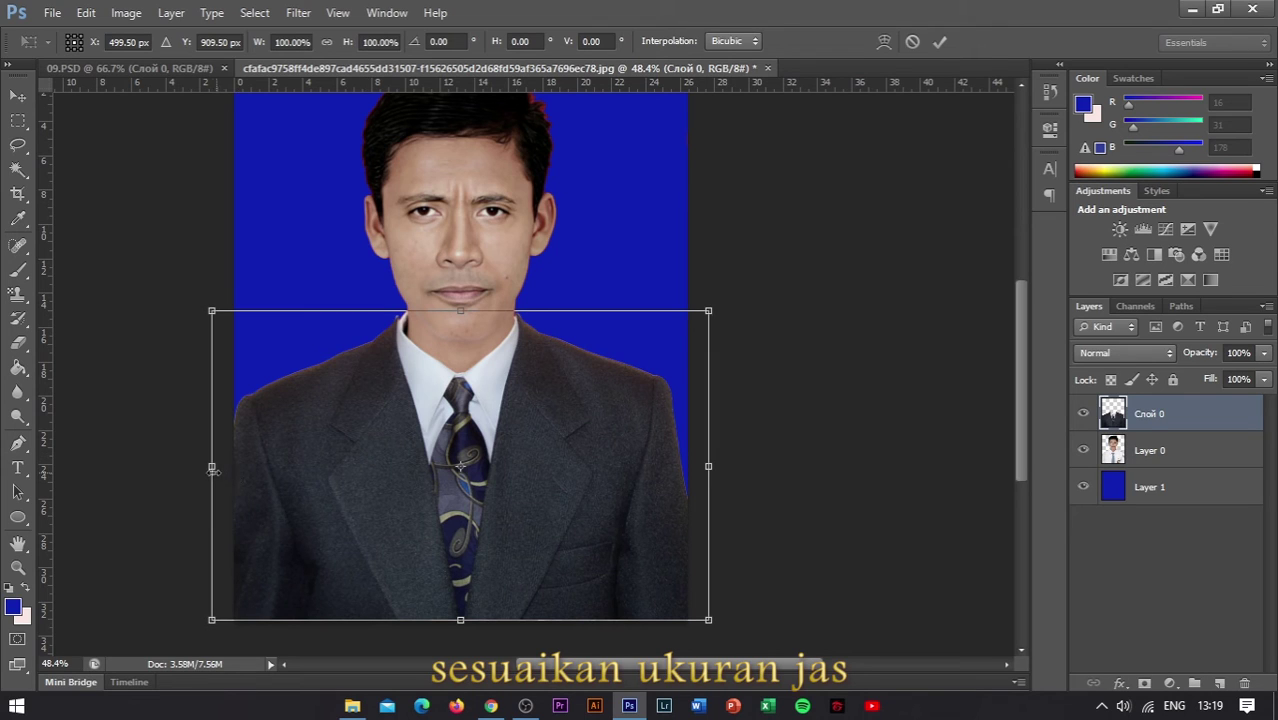
pyautogui.moveTo(213, 468); pyautogui.dragTo(217, 470)
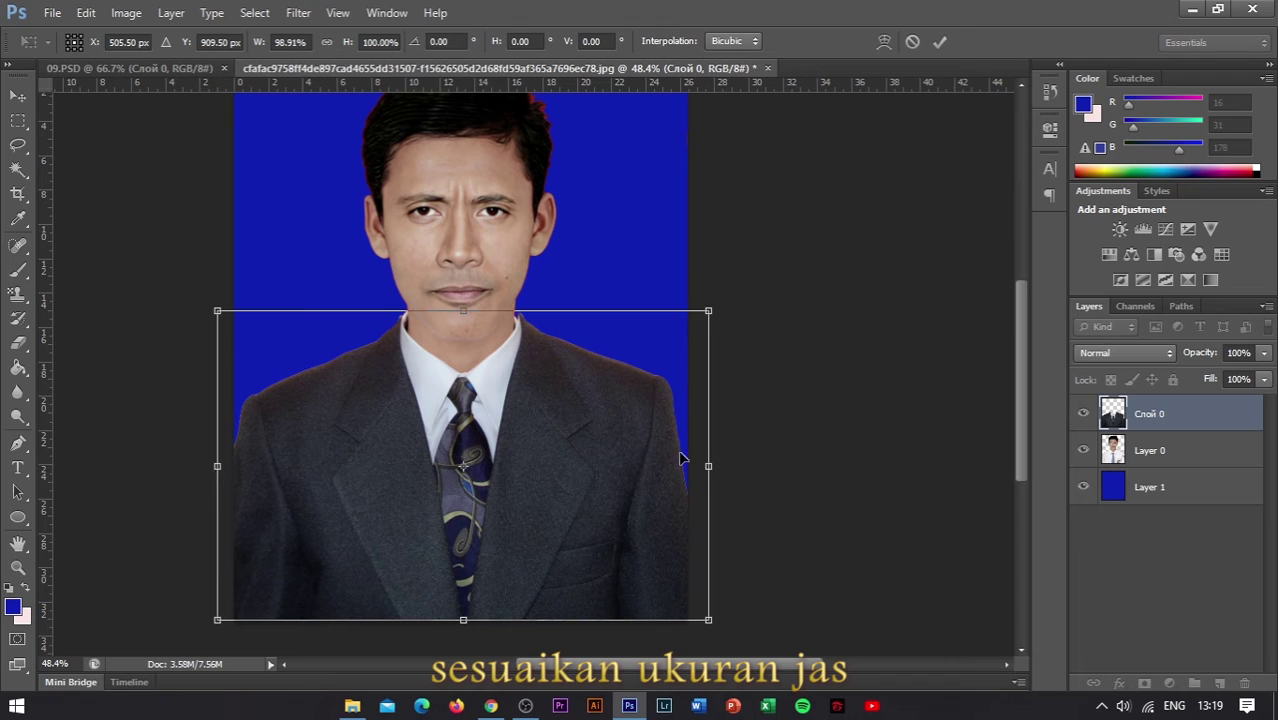
pyautogui.moveTo(710, 467); pyautogui.dragTo(706, 468)
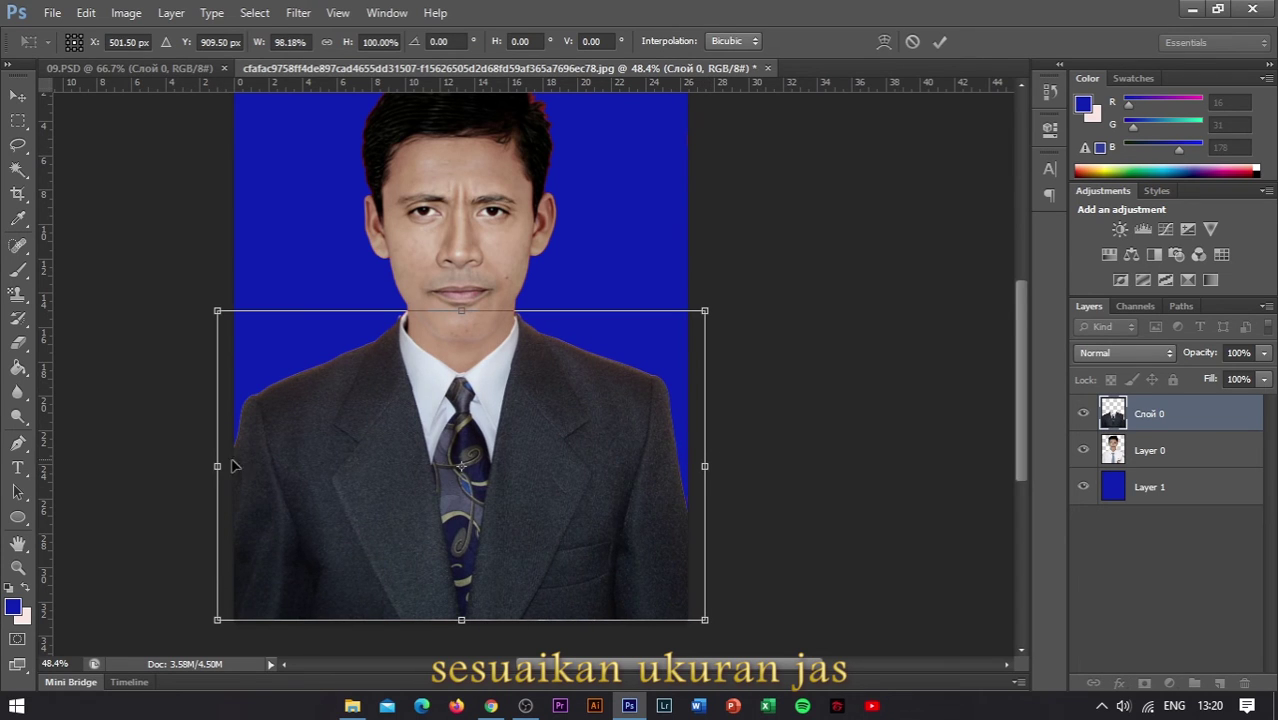
pyautogui.moveTo(219, 468); pyautogui.dragTo(220, 467)
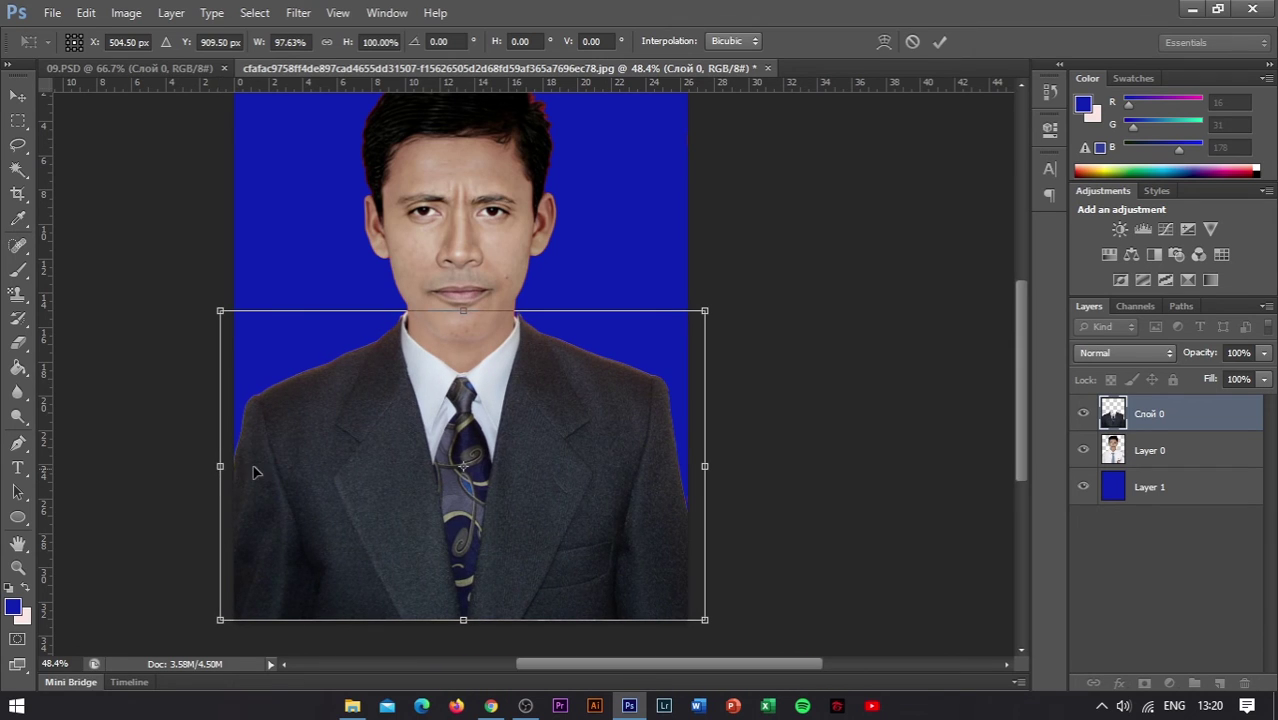
pyautogui.press('Return')
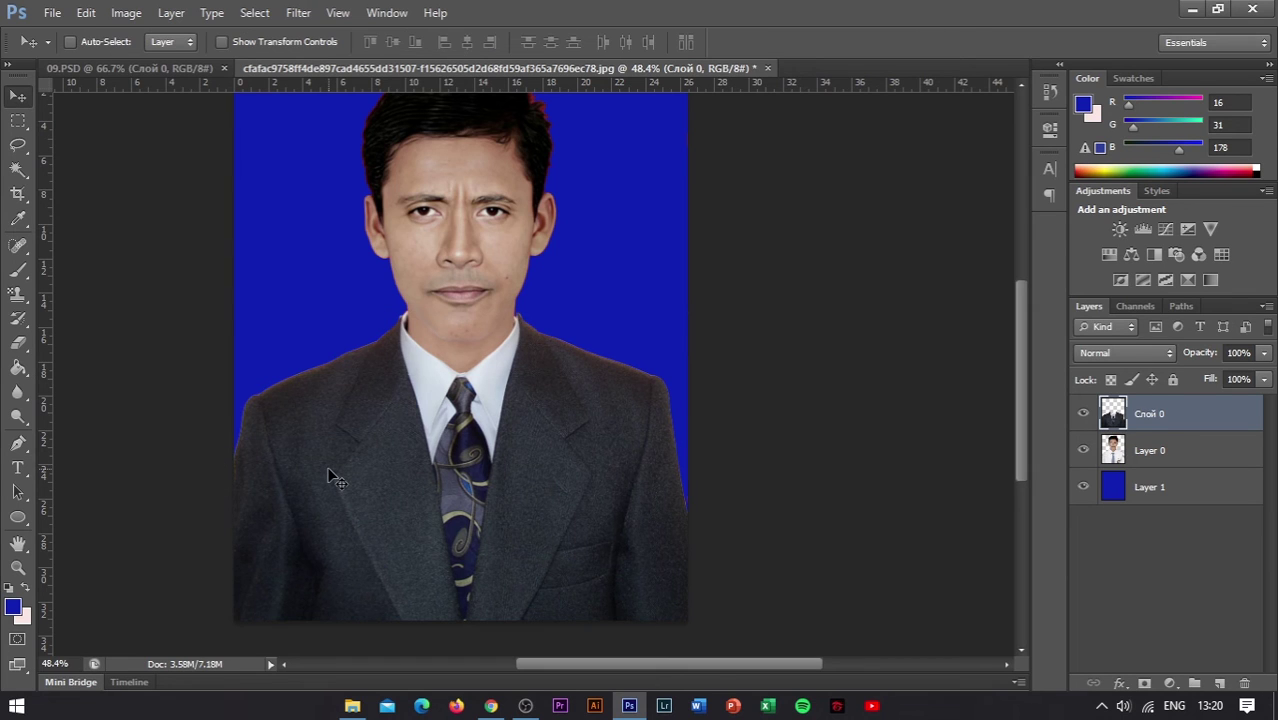
pyautogui.click(1165, 452)
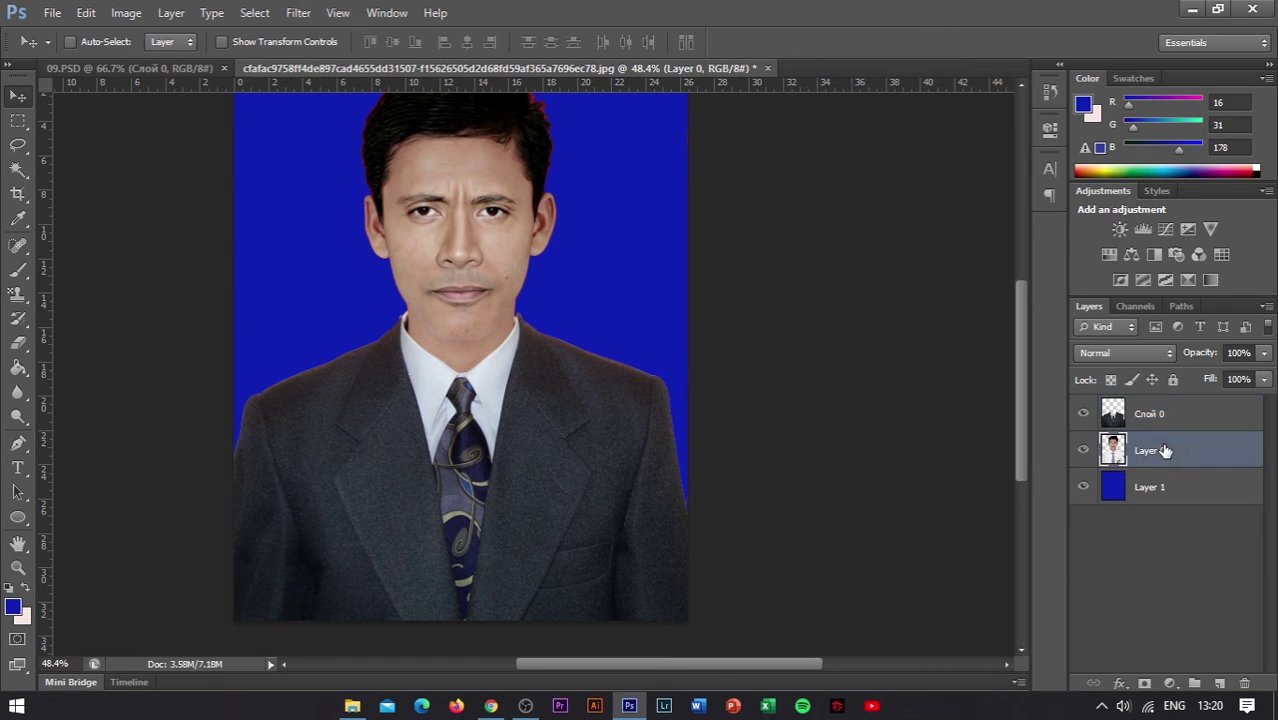
pyautogui.hotkey('ctrl', 't')
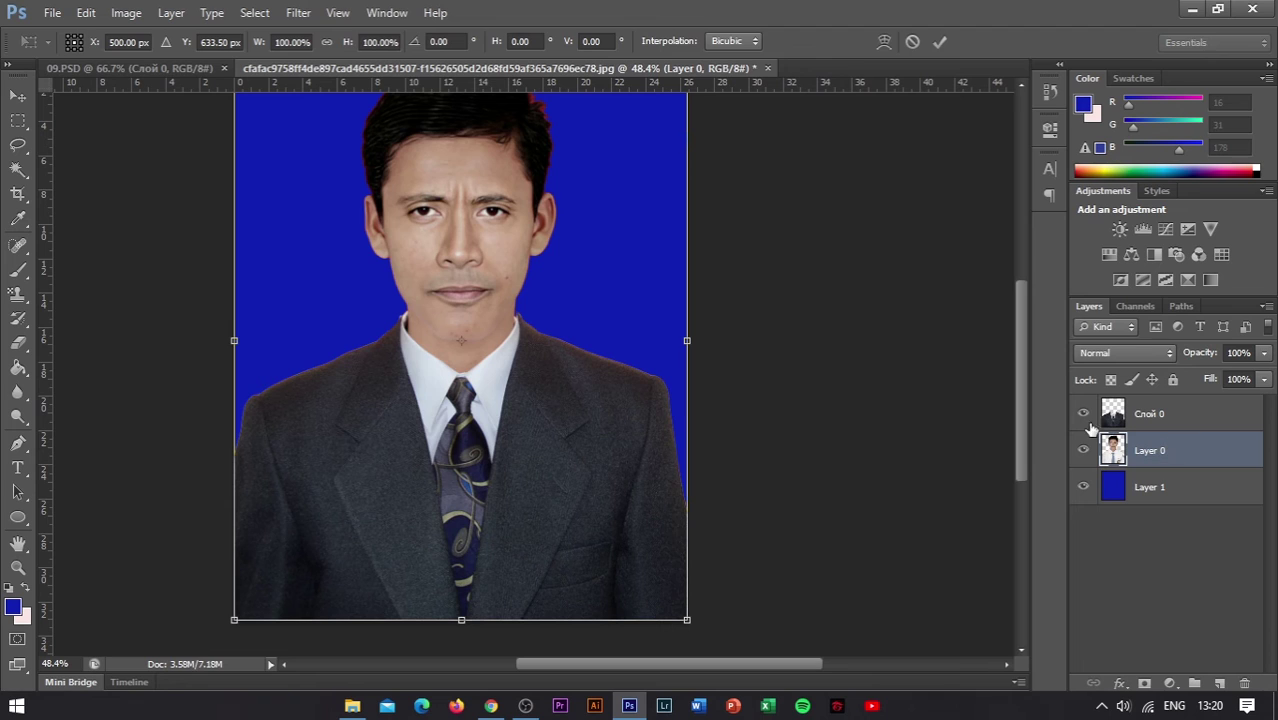
pyautogui.moveTo(232, 342)
pyautogui.mouseDown()
pyautogui.moveTo(221, 342)
pyautogui.moveTo(233, 342)
pyautogui.mouseUp()
pyautogui.scroll(3, 542, 405)
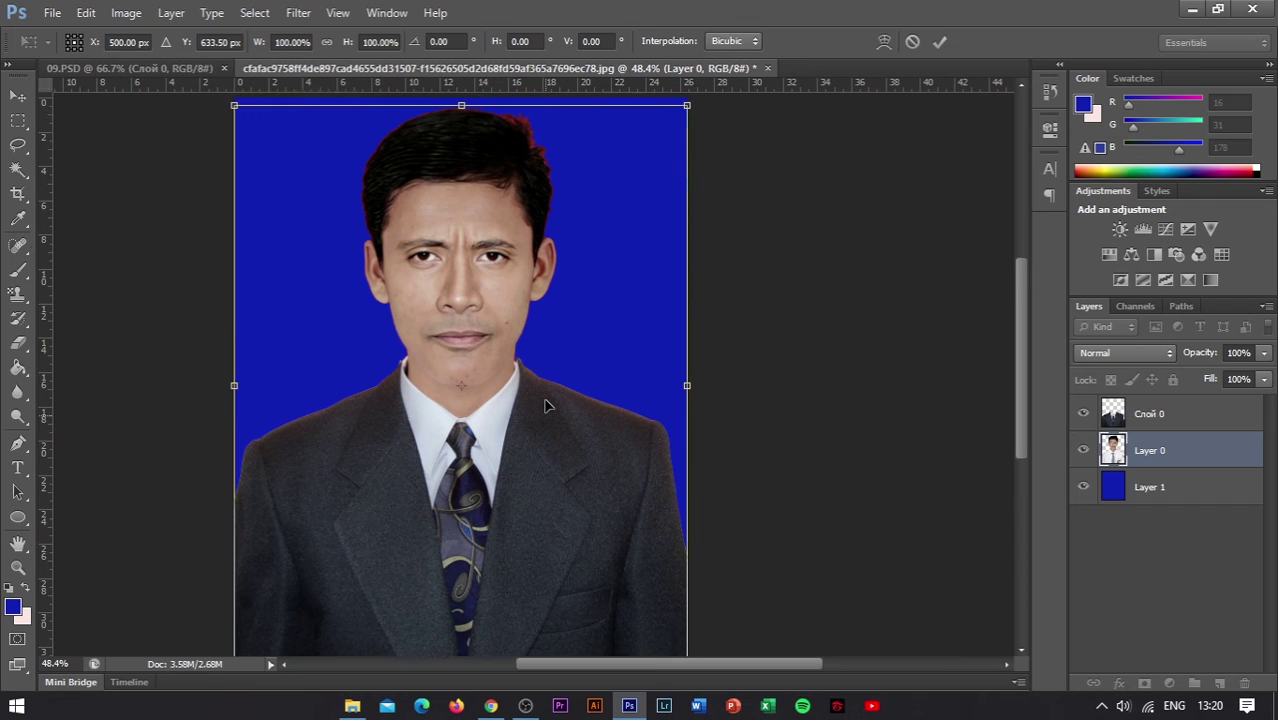
pyautogui.press('Return')
pyautogui.scroll(-3, 546, 405)
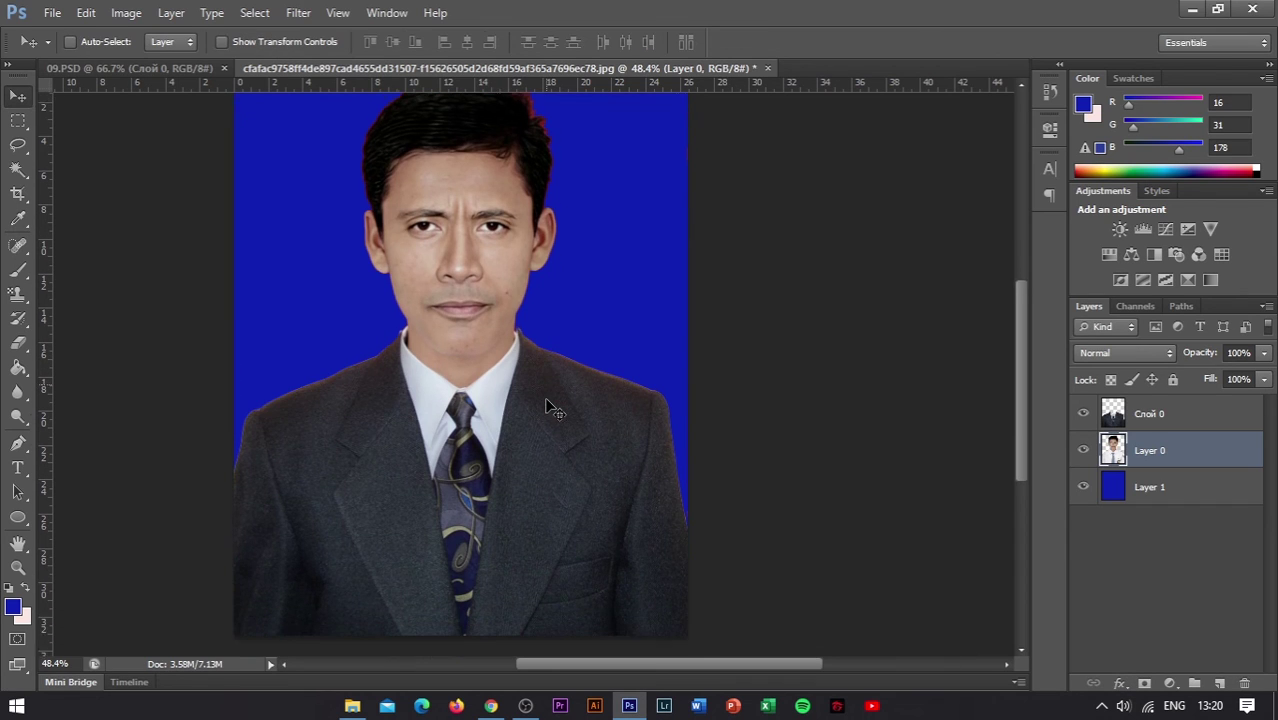
pyautogui.scroll(-1, 546, 405)
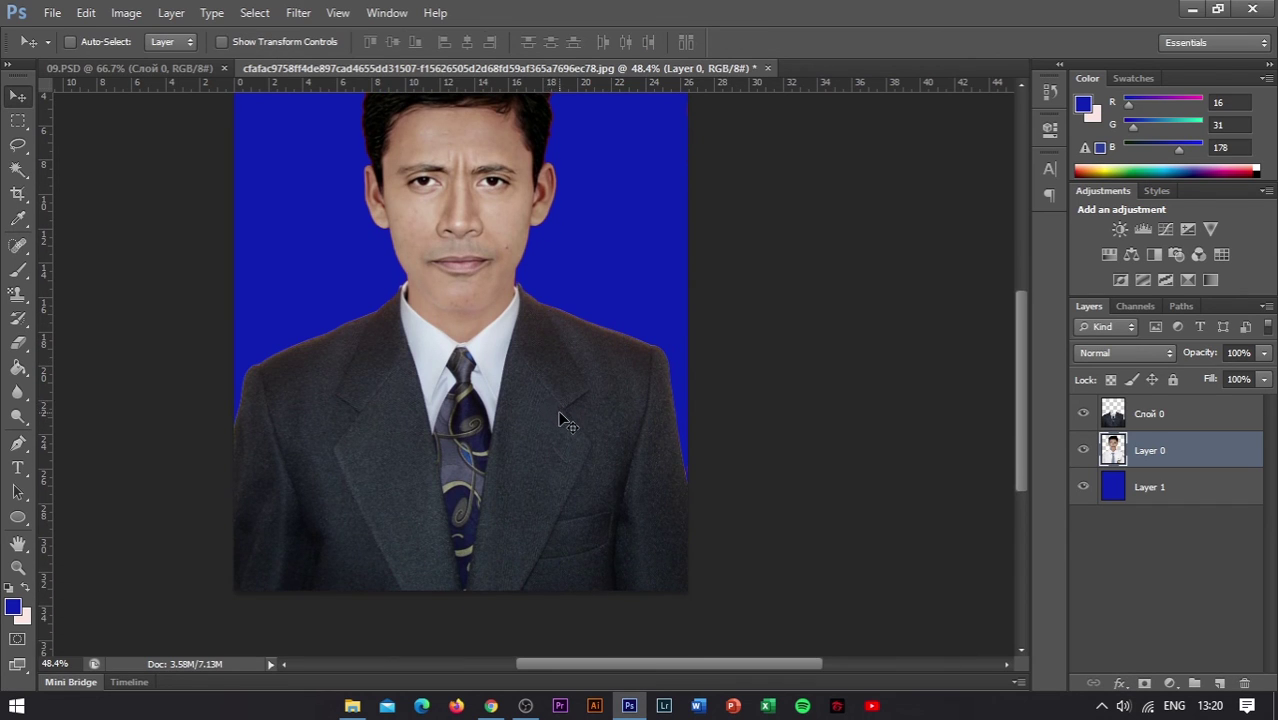
# Apply Levels to the suit layer with the RGB midtone input level set to 1.27.
pyautogui.click(1170, 422)
pyautogui.click(126, 12)
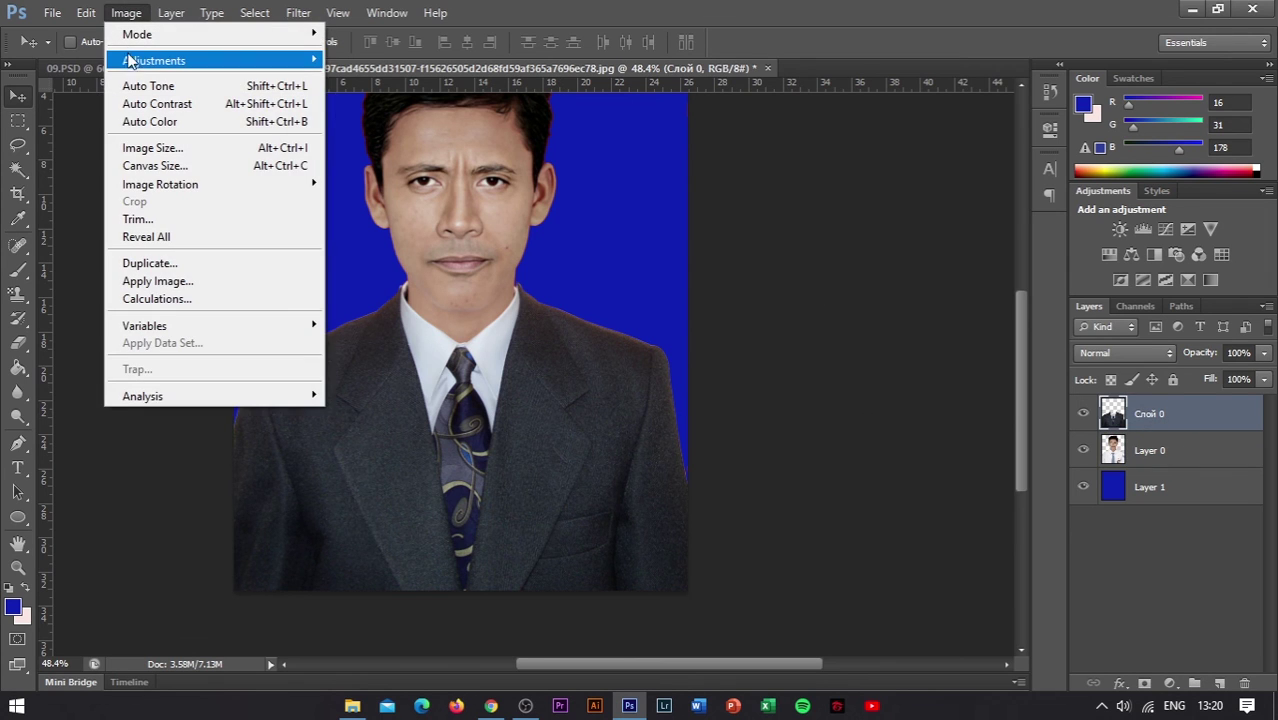
pyautogui.moveTo(133, 61)
pyautogui.click(366, 84)
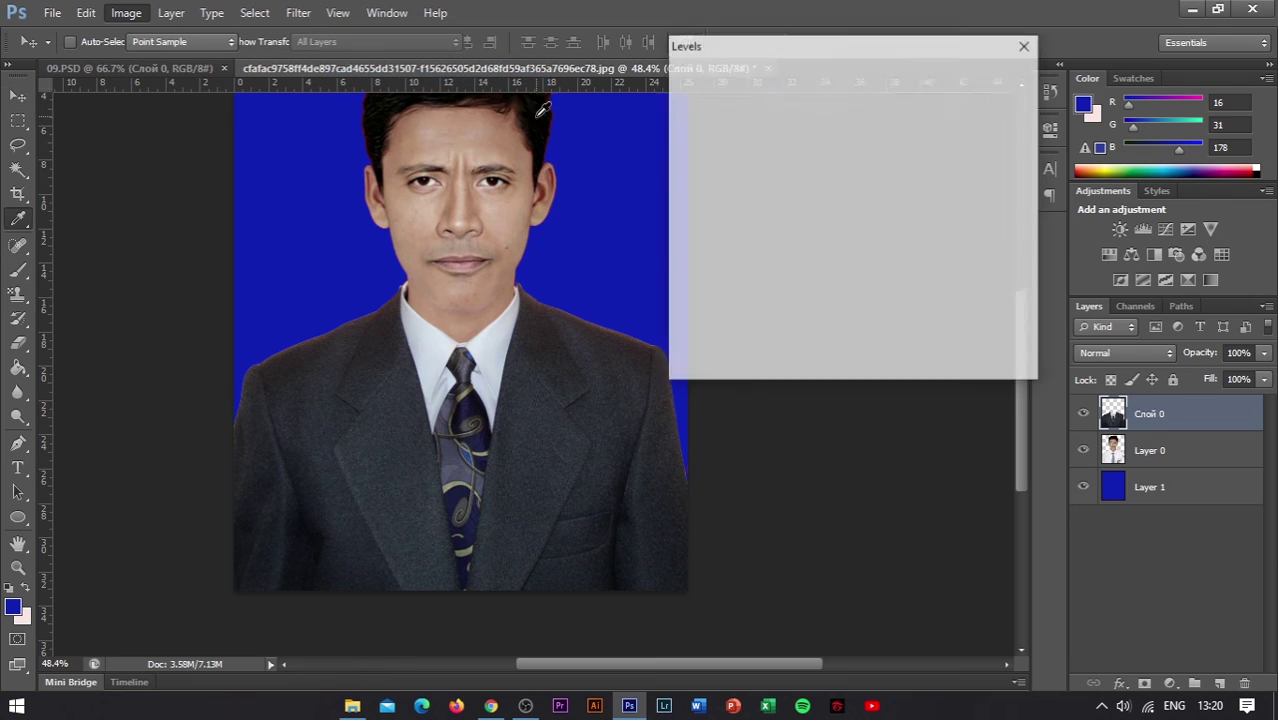
pyautogui.moveTo(692, 256)
pyautogui.mouseDown()
pyautogui.moveTo(712, 258)
pyautogui.moveTo(690, 257)
pyautogui.mouseUp()
pyautogui.moveTo(810, 256); pyautogui.dragTo(792, 258)
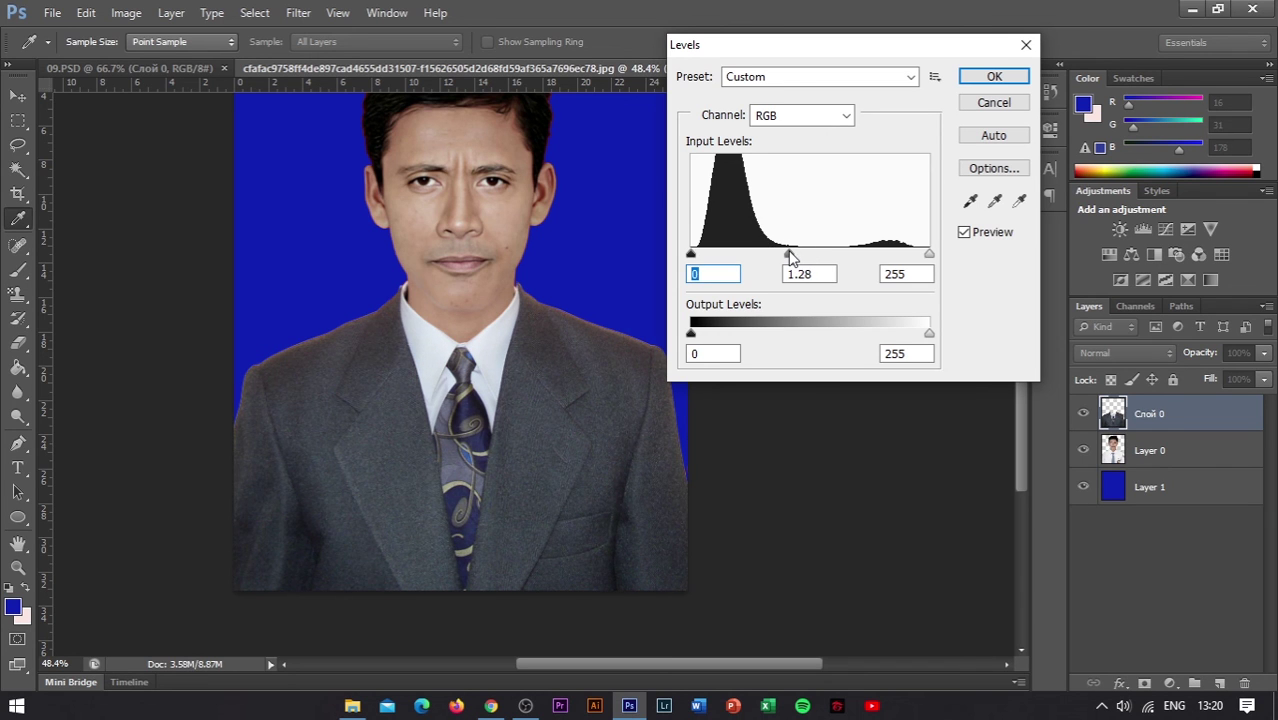
pyautogui.moveTo(790, 258); pyautogui.dragTo(789, 258)
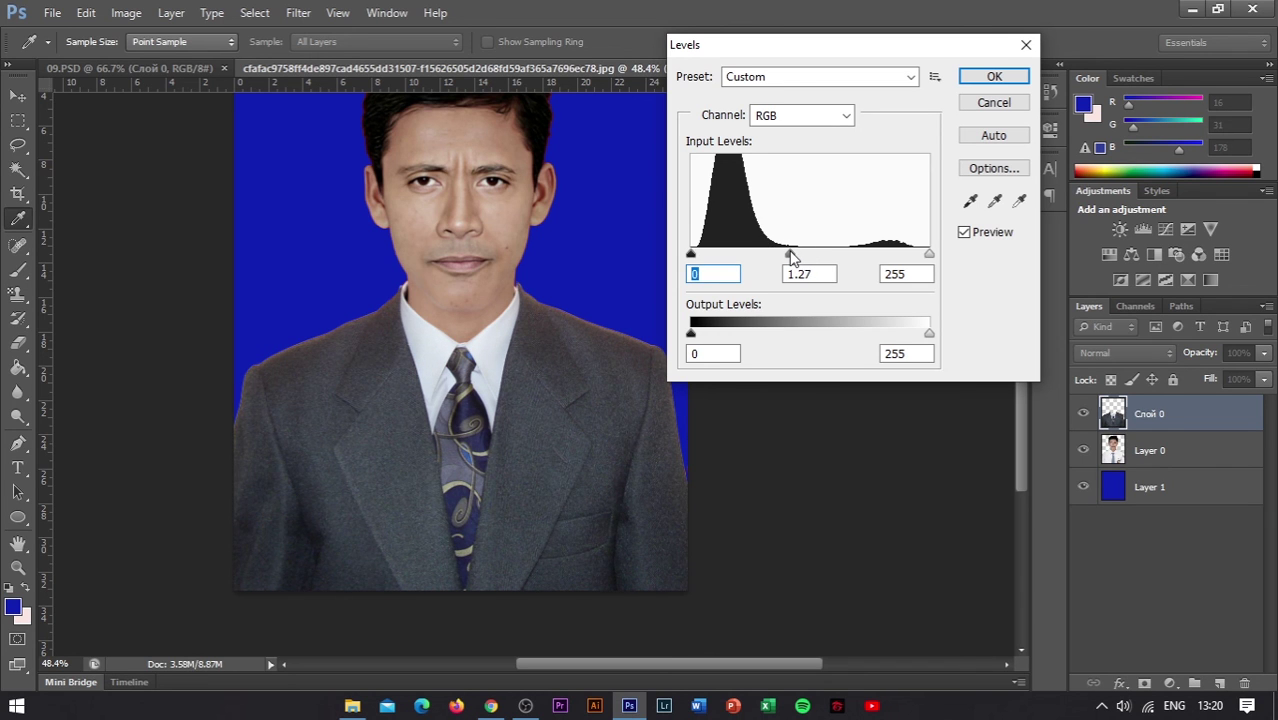
pyautogui.click(990, 77)
pyautogui.press('v')
pyautogui.moveTo(719, 337); pyautogui.dragTo(686, 418)
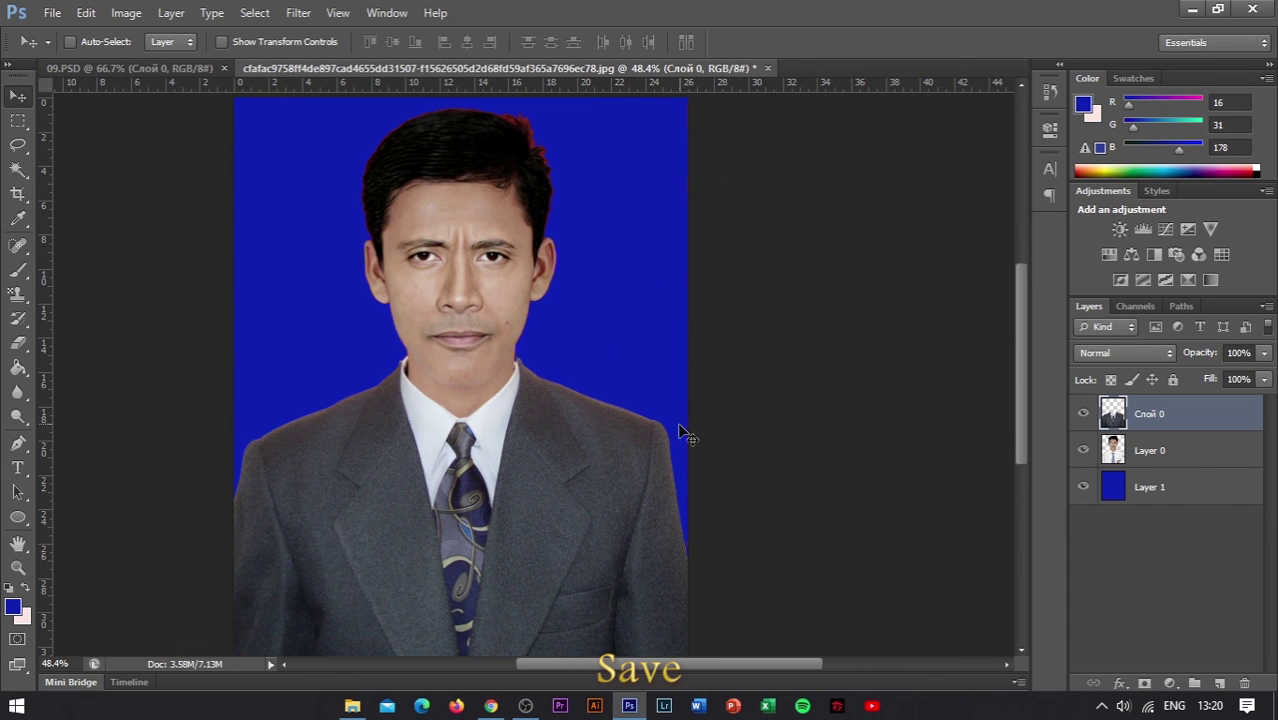
pyautogui.scroll(-2, 679, 433)
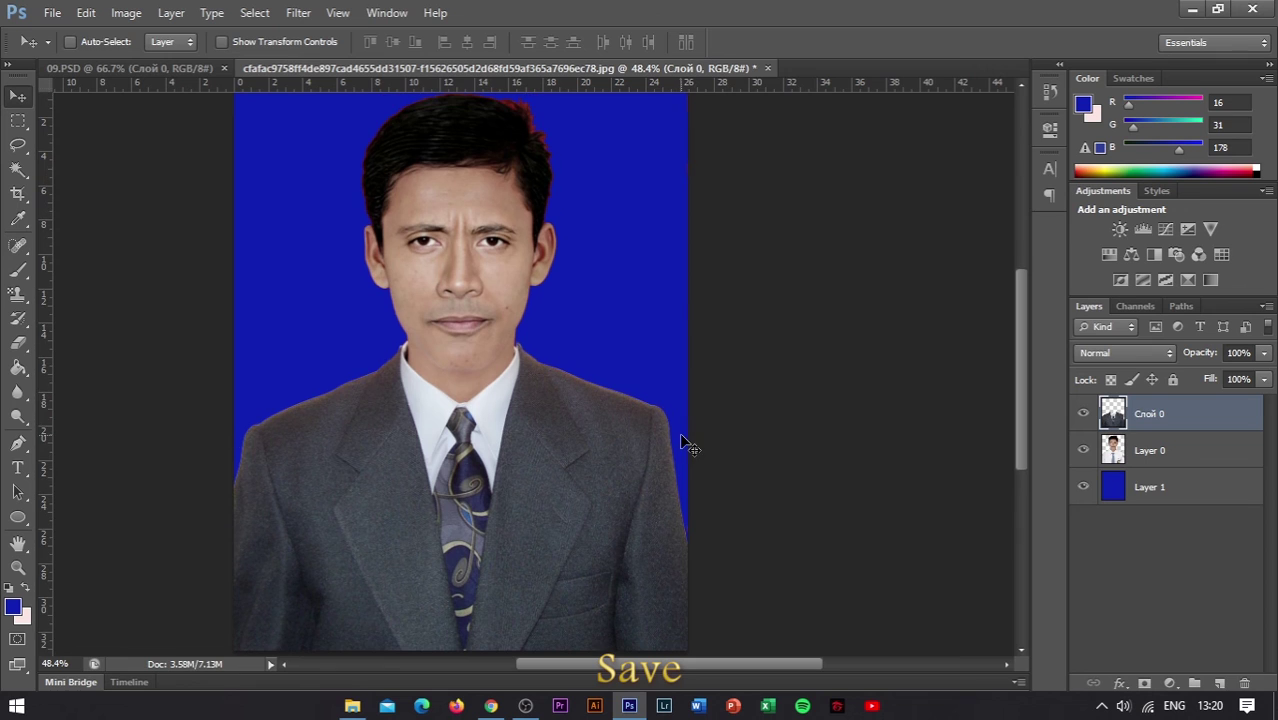